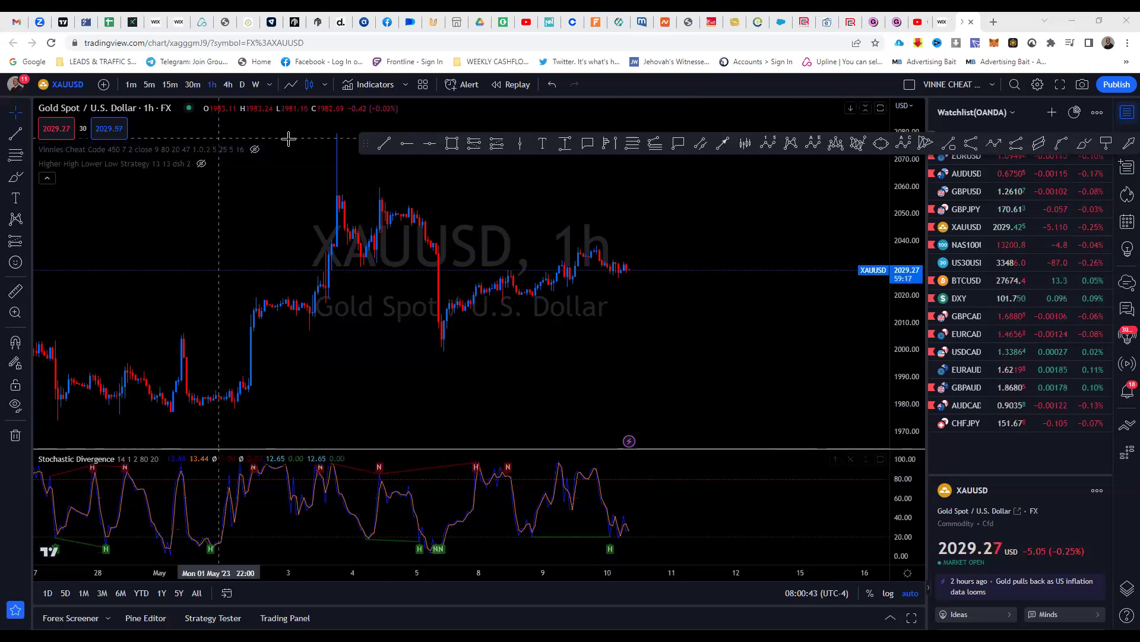
Move the floating drawing toolbar off the price candles to the lower part of the chart, over the Stochastic Divergence pane.
{"action": "mouse_move", "coordinate": [227, 327]}
{"action": "left_mouse_down"}
{"action": "mouse_move", "coordinate": [272, 345]}
{"action": "mouse_move", "coordinate": [212, 540]}
{"action": "left_mouse_up"}
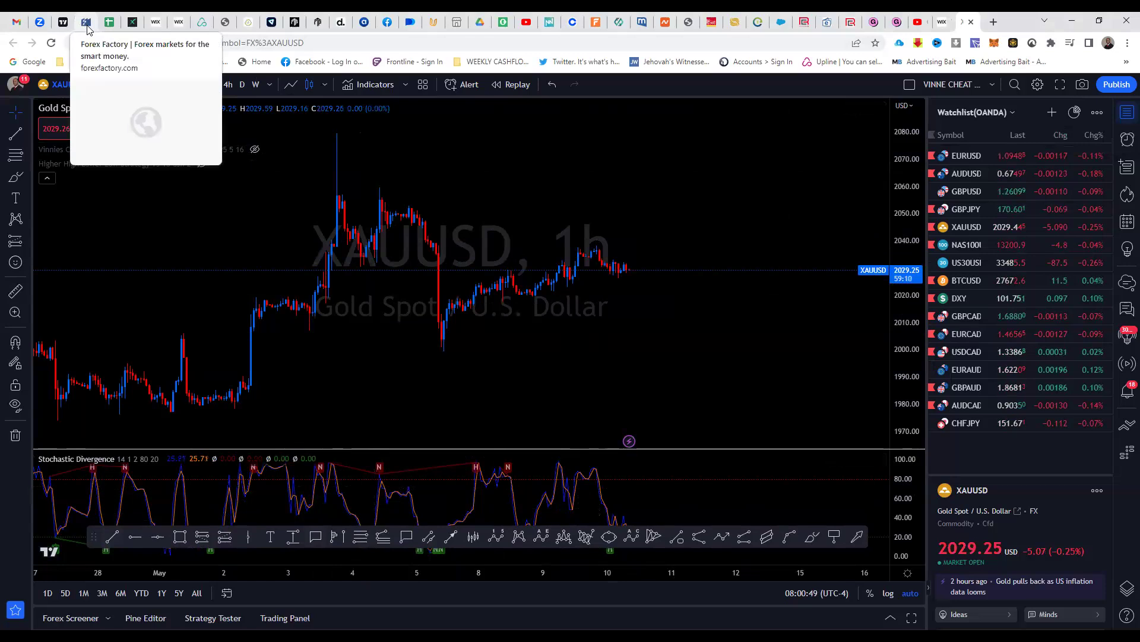
Check today's USD CPI releases on Forex Factory, circle the 8:30am CPI m/m event, clear the marking and return to the gold chart.
{"action": "key", "text": "ctrl+4"}
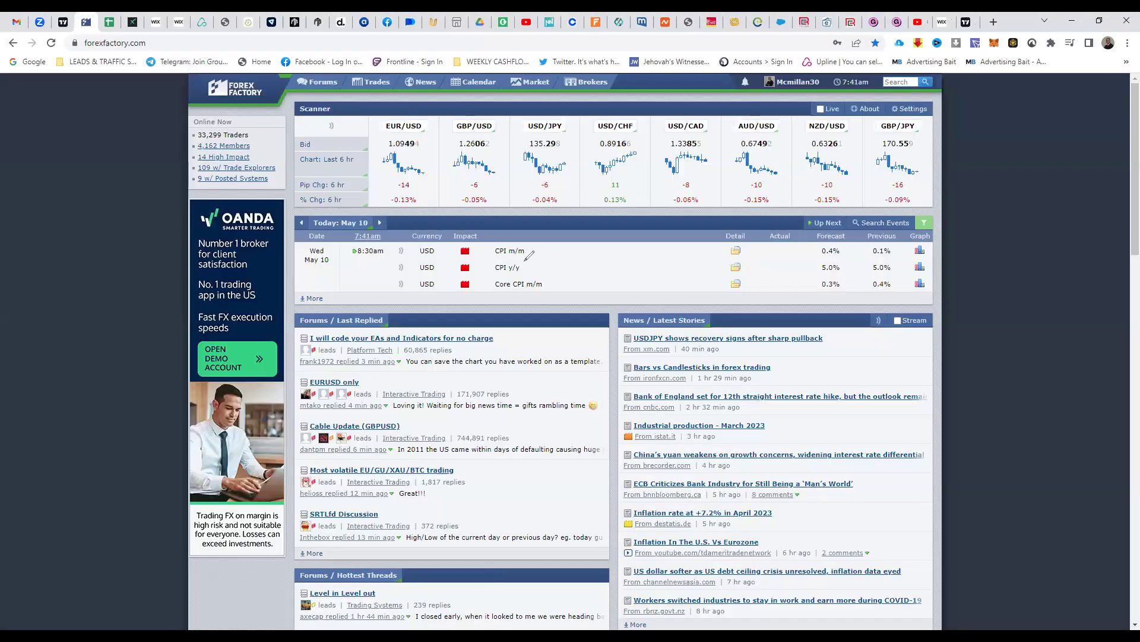
{"action": "left_click_drag", "start_coordinate": [515, 235], "coordinate": [556, 246]}
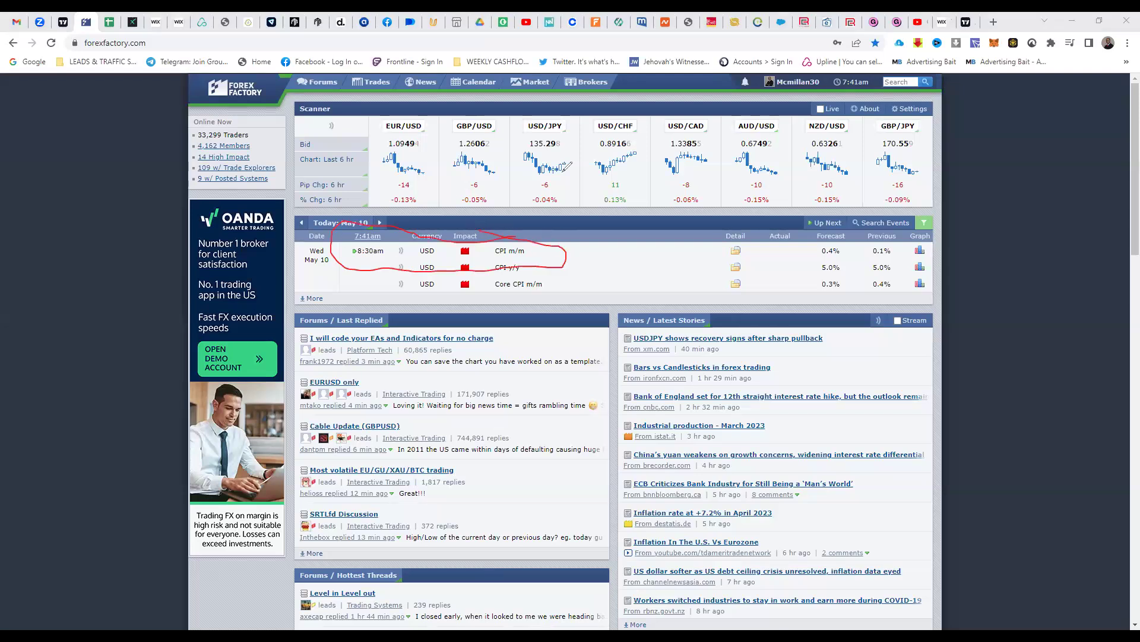
{"action": "key", "text": "Escape"}
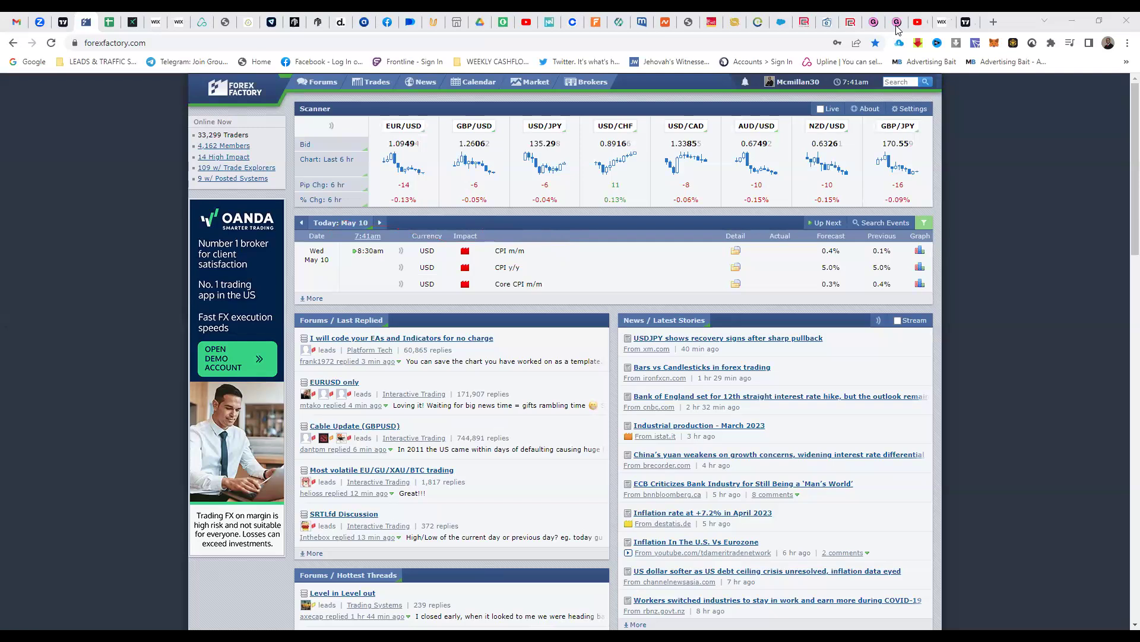
{"action": "left_click", "coordinate": [965, 22]}
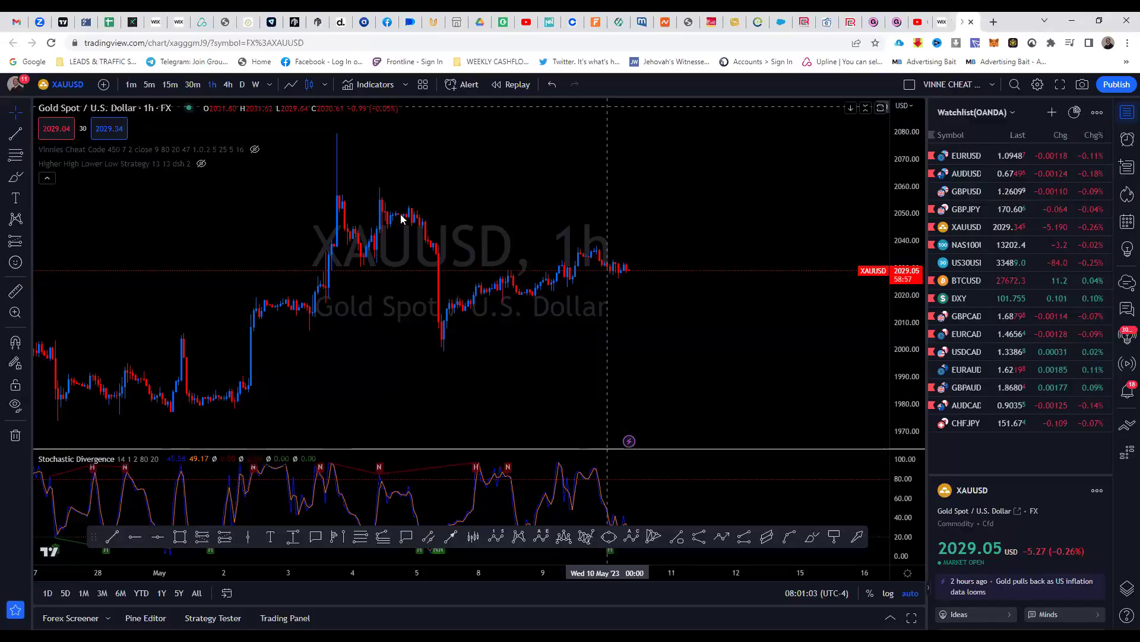
Look at the XAUUSD order window in MetaTrader 4 and return to the TradingView chart.
{"action": "key", "text": "alt+Tab"}
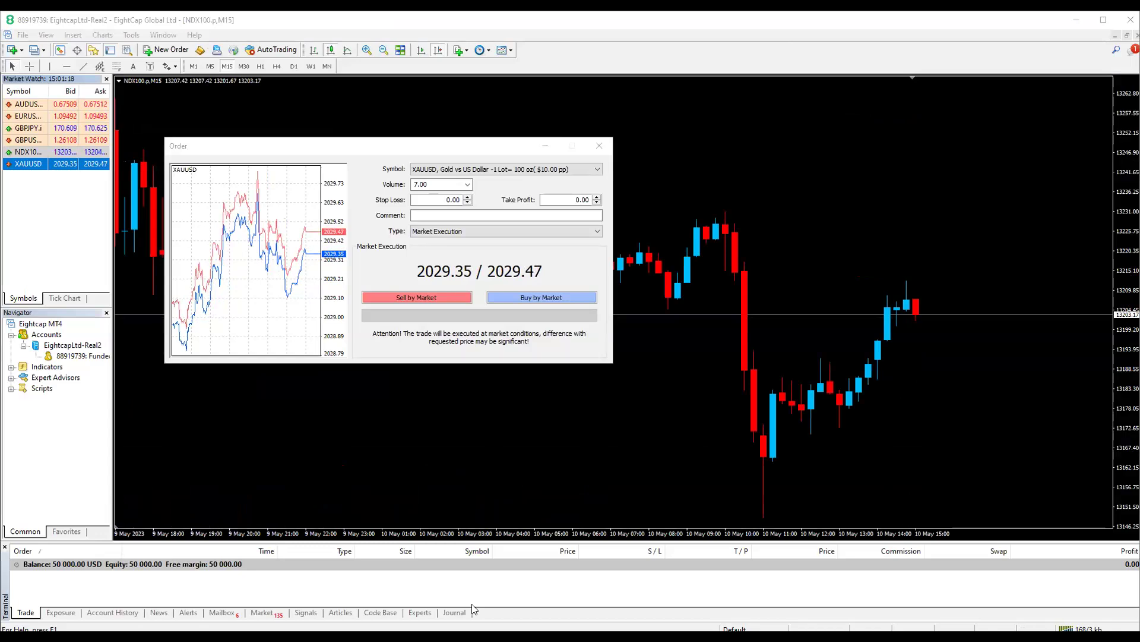
{"action": "key", "text": "alt+Tab"}
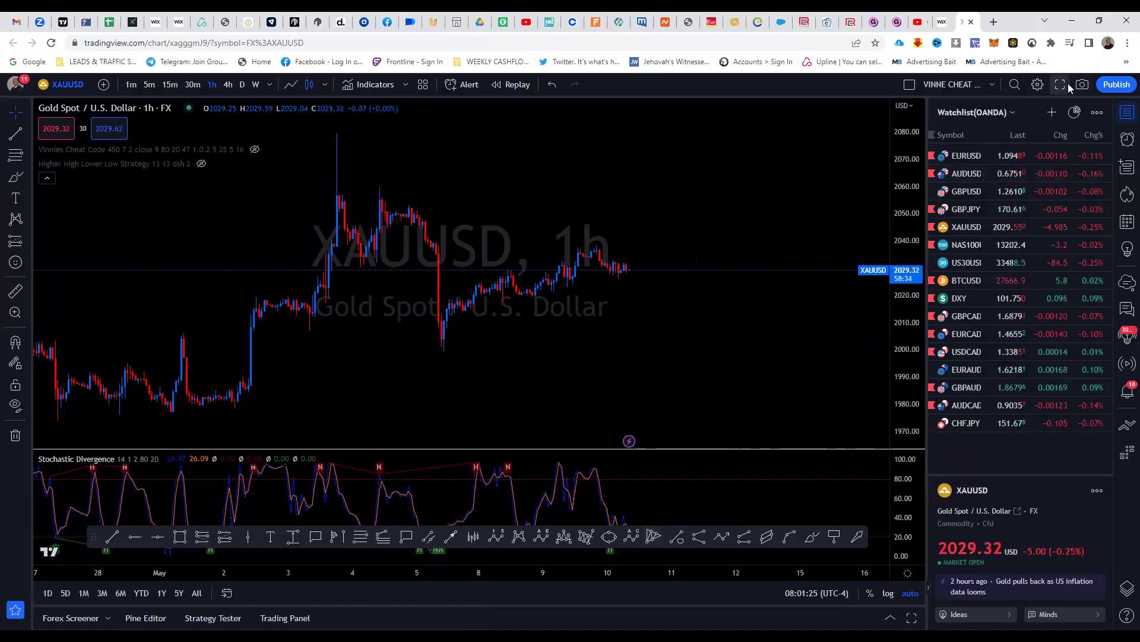
Expand the XAUUSD 1-hour chart to full screen.
{"action": "key", "text": "shift+f"}
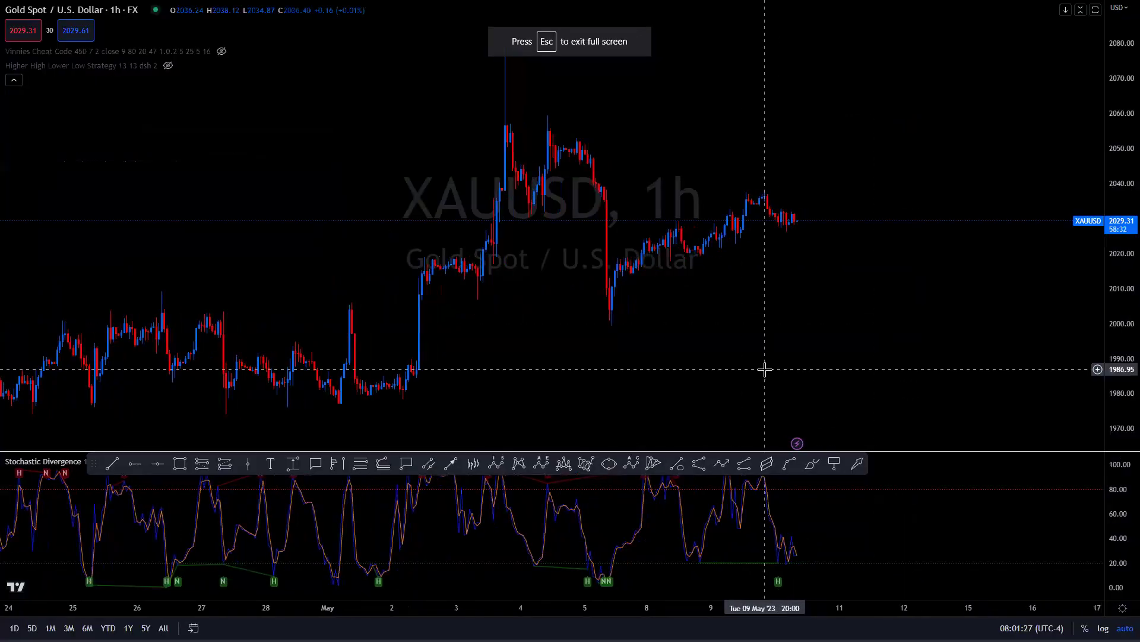
{"action": "left_click_drag", "start_coordinate": [872, 325], "coordinate": [727, 330]}
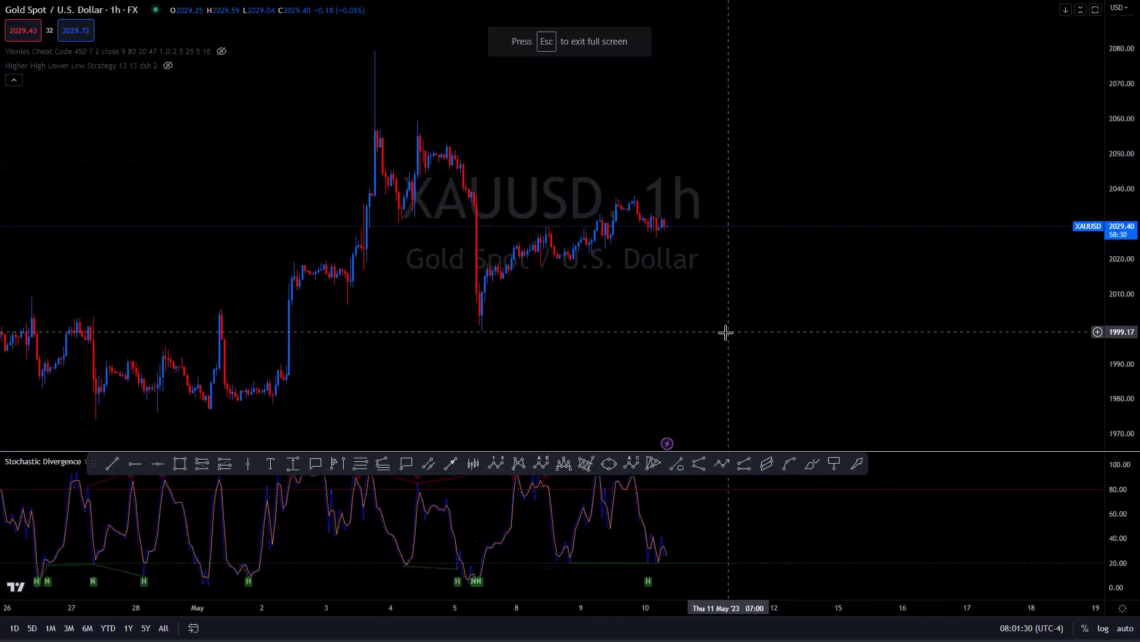
Show the Vinnies Cheat Code indicator to examine its levels around the latest candles, clear the temporary marking and hide the indicator again.
{"action": "left_click", "coordinate": [224, 53]}
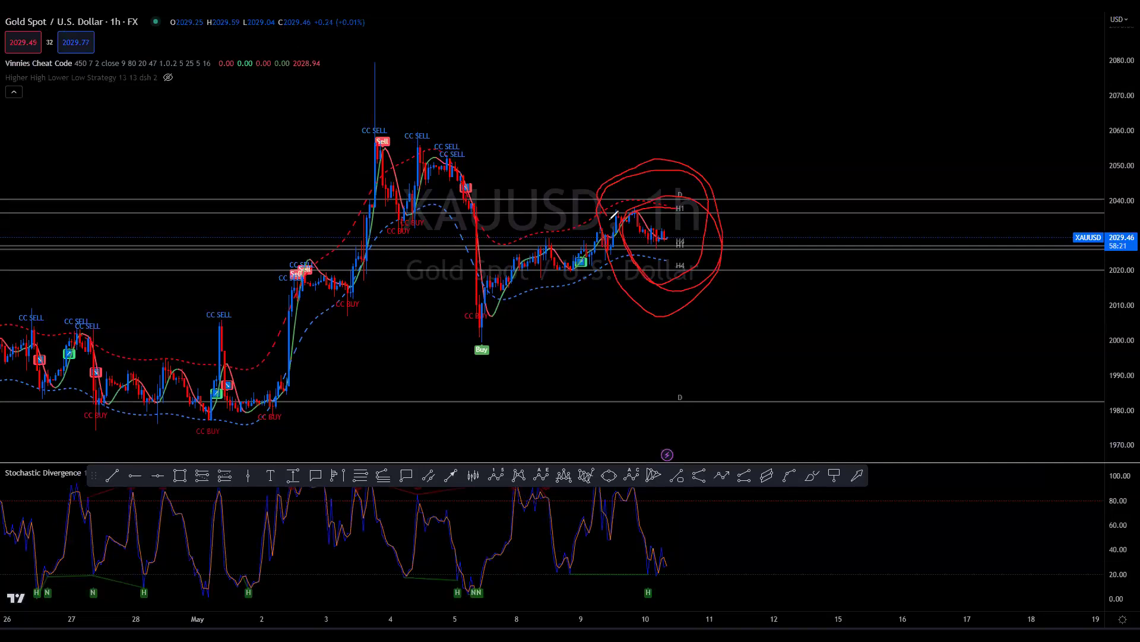
{"action": "key", "text": "ctrl+z"}
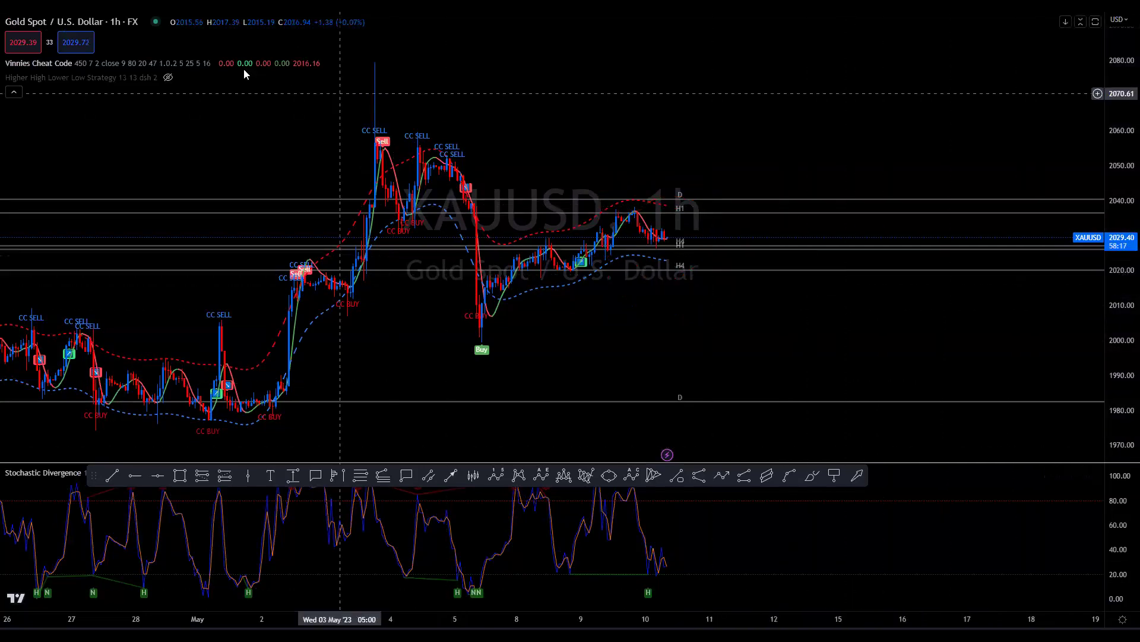
{"action": "mouse_move", "coordinate": [224, 64]}
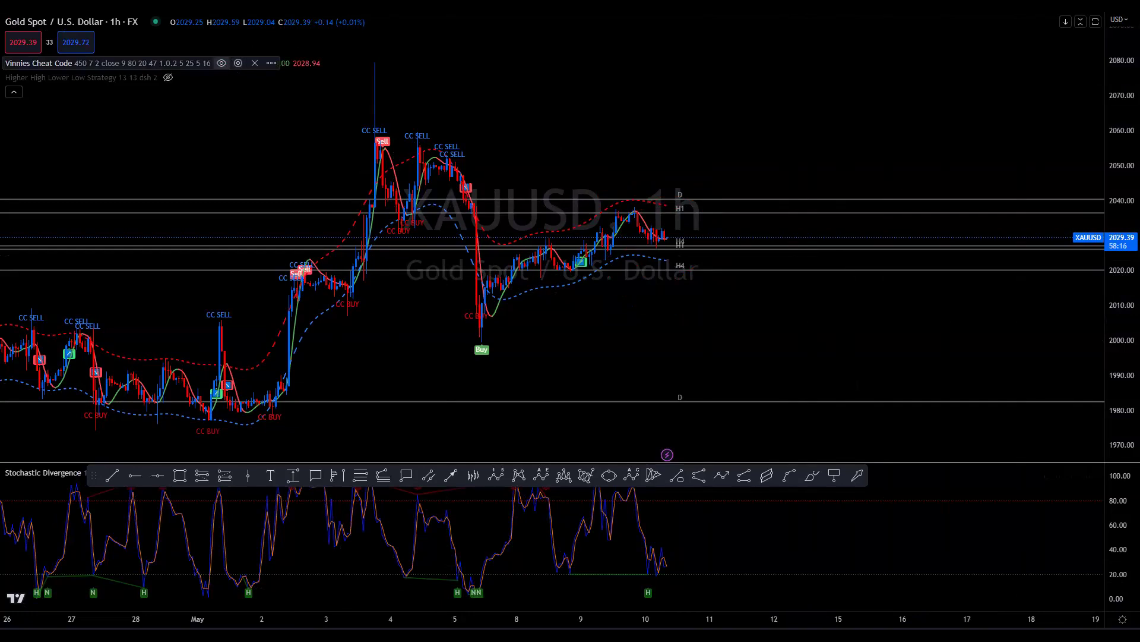
{"action": "left_click", "coordinate": [221, 63]}
Draw a rising trend line beneath the lows on the 1-hour chart, from about 1976.29 on 1 May to about 2060.12 on 17 May.
{"action": "scroll", "coordinate": [548, 316], "scroll_direction": "left", "scroll_amount": 3}
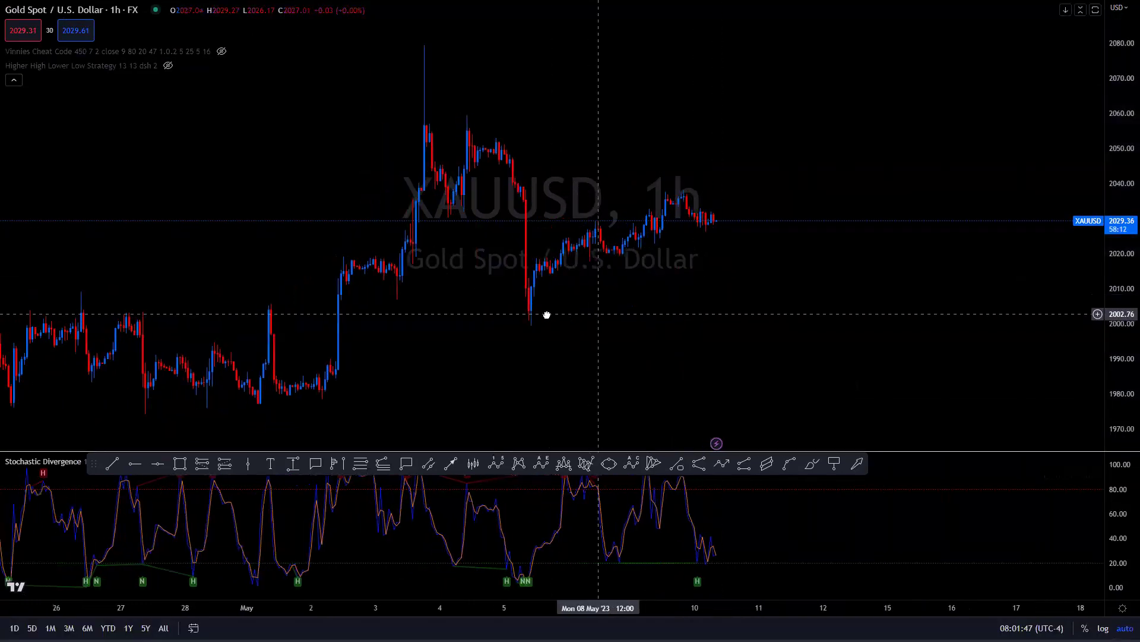
{"action": "scroll", "coordinate": [547, 315], "scroll_direction": "right", "scroll_amount": 4}
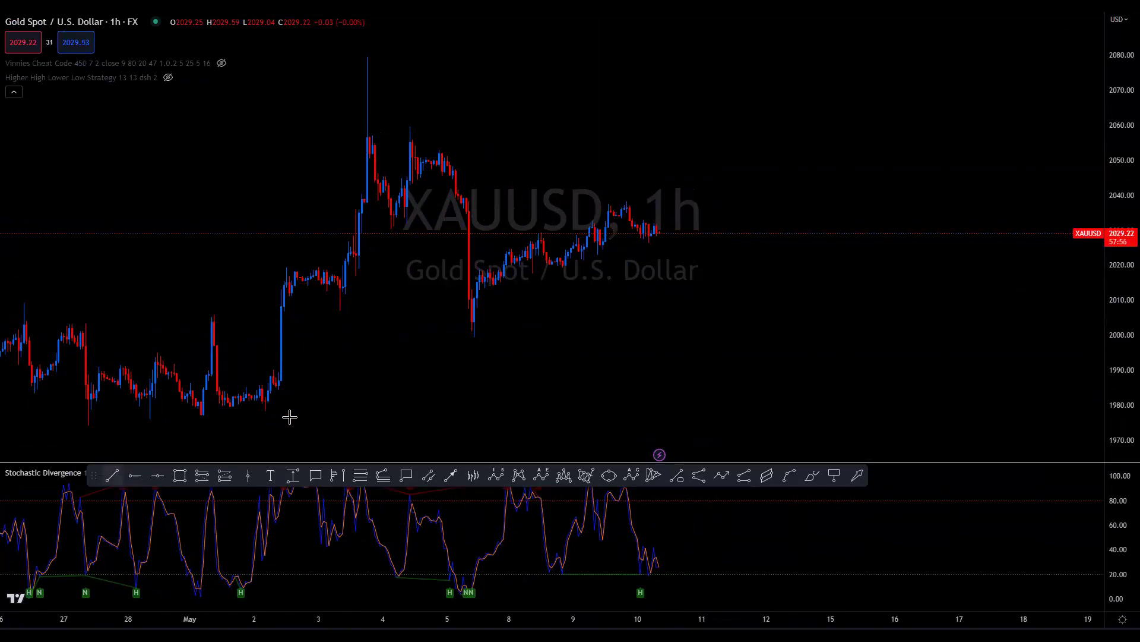
{"action": "key", "text": "alt+t"}
{"action": "left_click", "coordinate": [265, 408]}
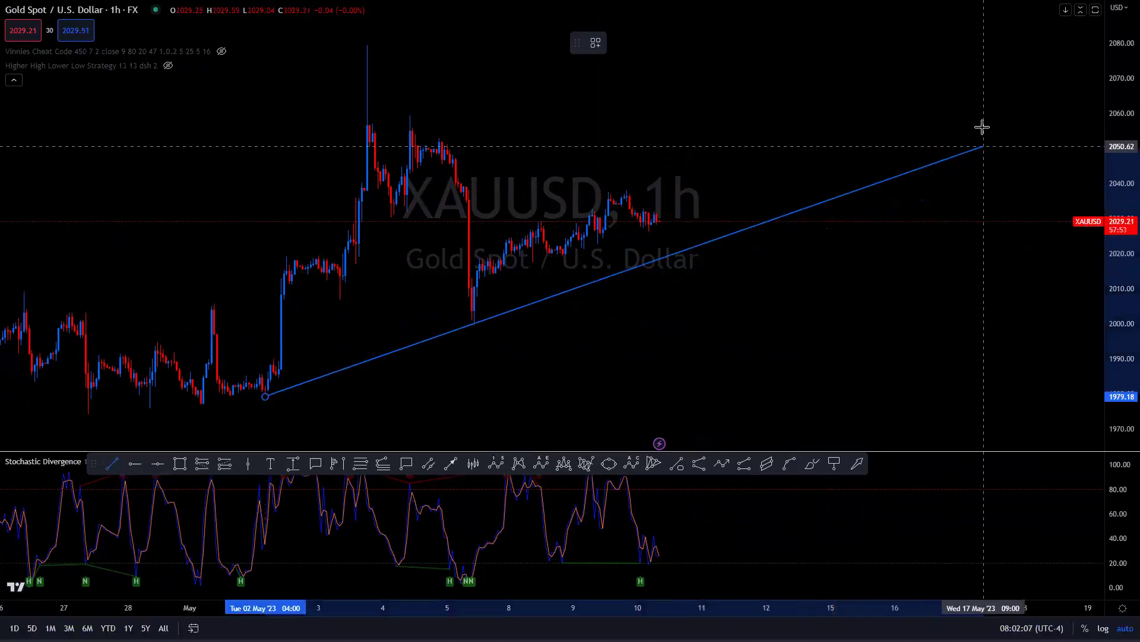
{"action": "left_click", "coordinate": [975, 113]}
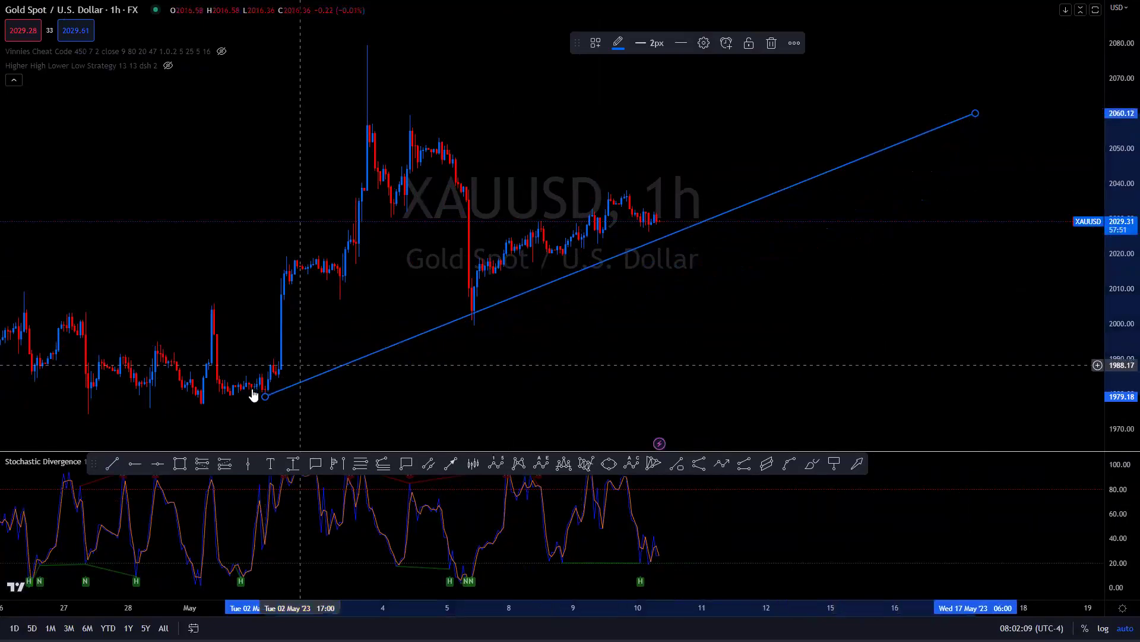
{"action": "left_click_drag", "start_coordinate": [265, 399], "coordinate": [244, 408]}
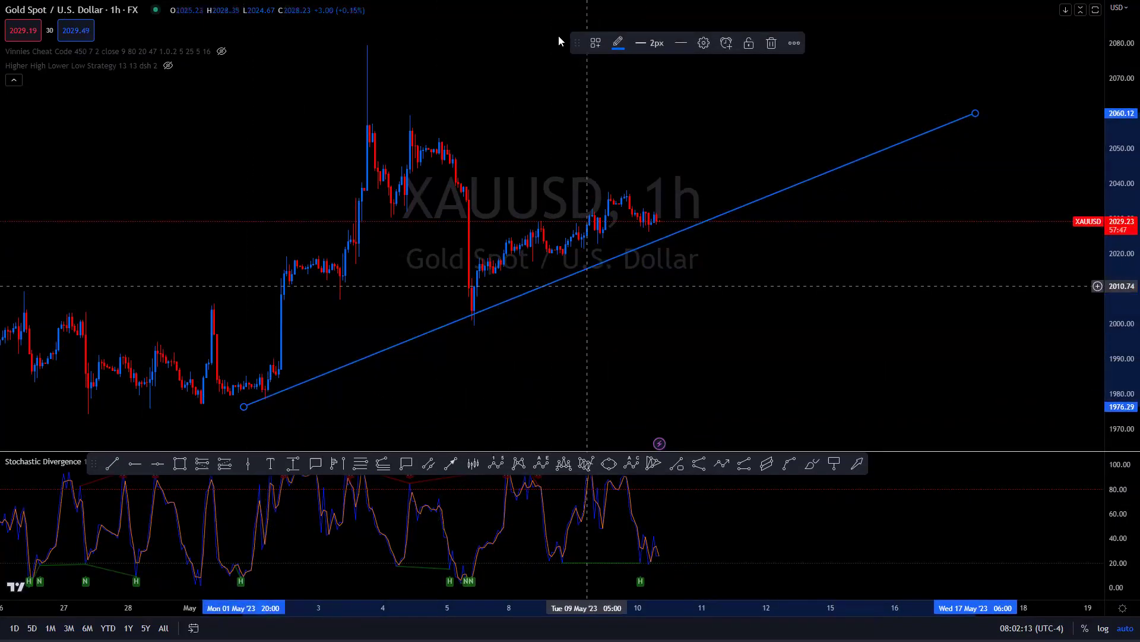
Switch the XAUUSD chart to the 15-minute timeframe and display it full screen again.
{"action": "key", "text": "Escape"}
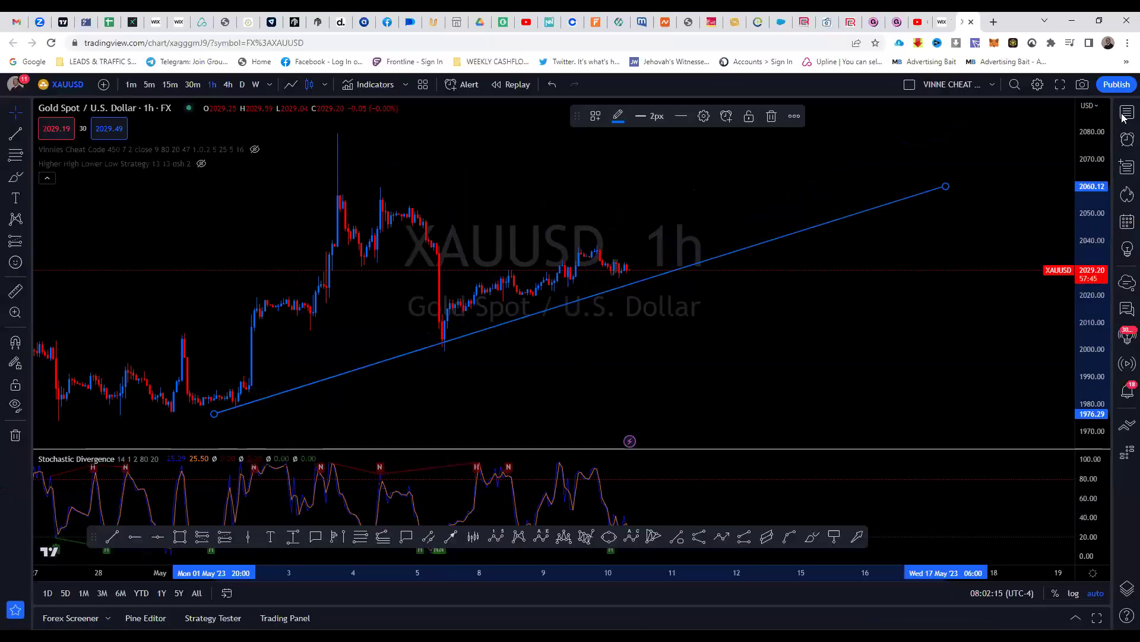
{"action": "left_click", "coordinate": [170, 84]}
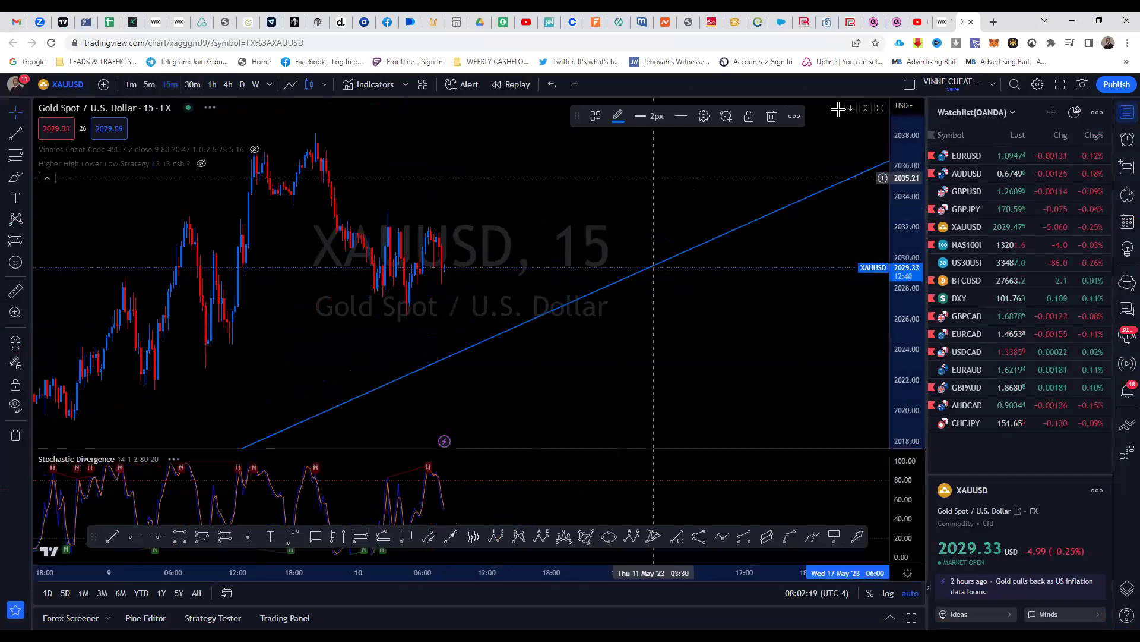
{"action": "left_click", "coordinate": [1058, 84]}
{"action": "left_click_drag", "start_coordinate": [818, 265], "coordinate": [820, 272]}
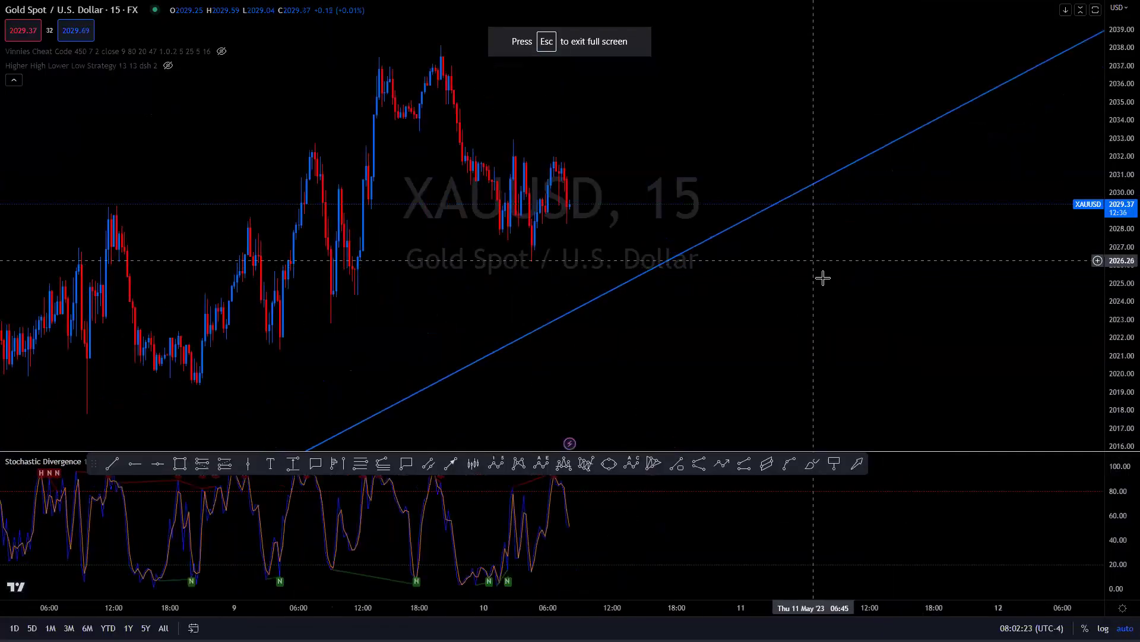
{"action": "scroll", "coordinate": [1036, 191], "scroll_direction": "up", "scroll_amount": 2}
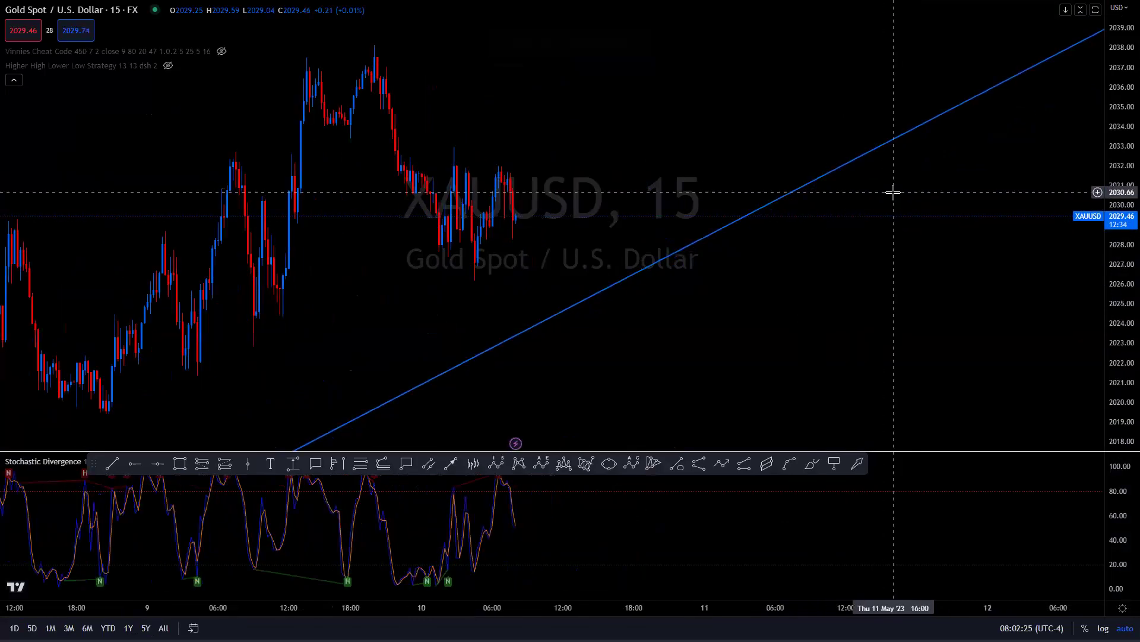
{"action": "scroll", "coordinate": [661, 174], "scroll_direction": "up", "scroll_amount": 3}
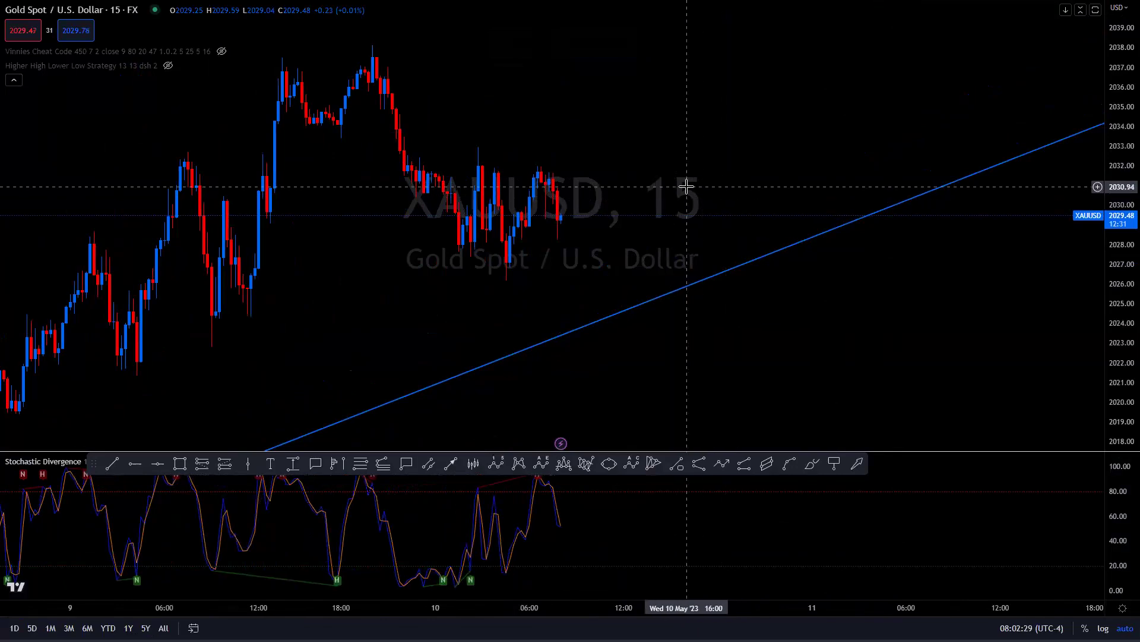
{"action": "scroll", "coordinate": [741, 178], "scroll_direction": "down", "scroll_amount": 2}
{"action": "left_click_drag", "start_coordinate": [741, 179], "coordinate": [659, 173]}
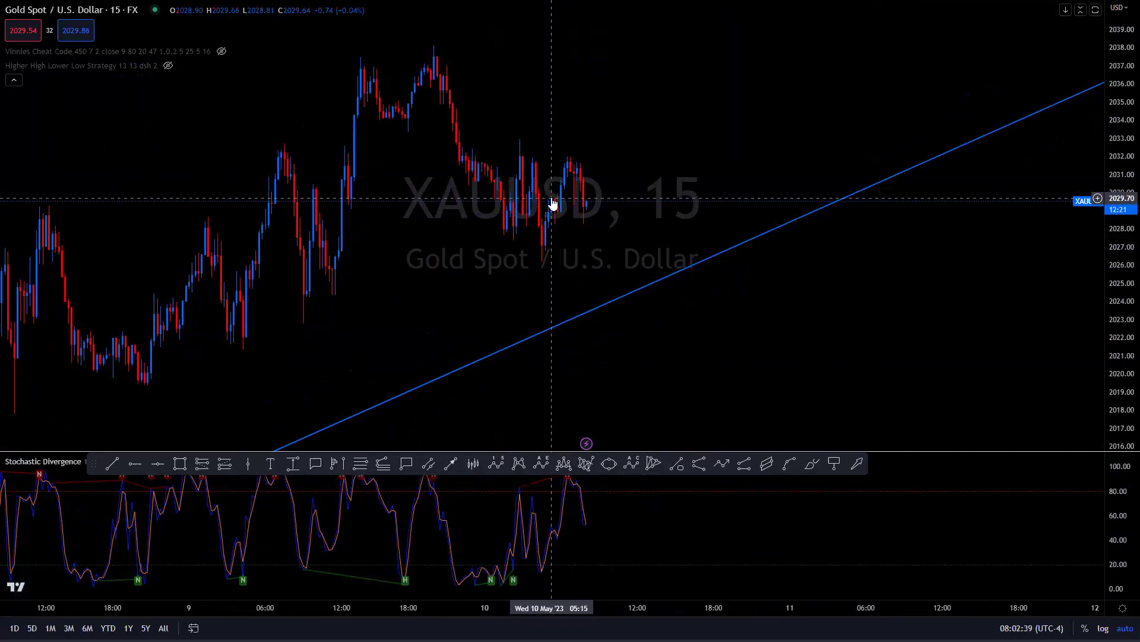
{"action": "left_click", "coordinate": [135, 466]}
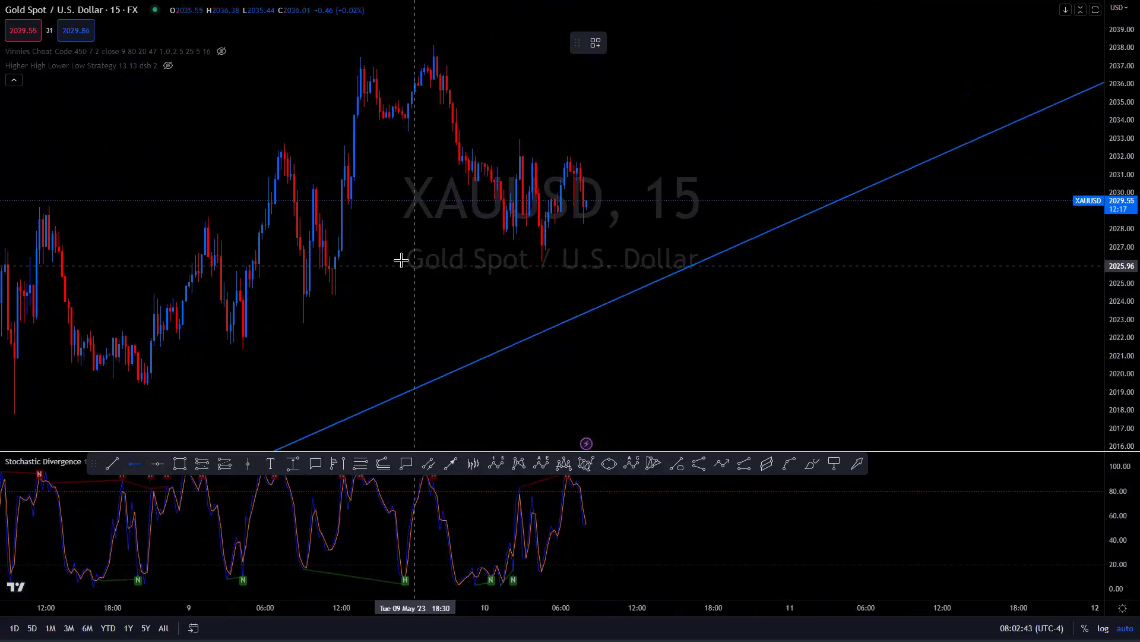
{"action": "left_click", "coordinate": [526, 303]}
{"action": "left_click", "coordinate": [771, 43]}
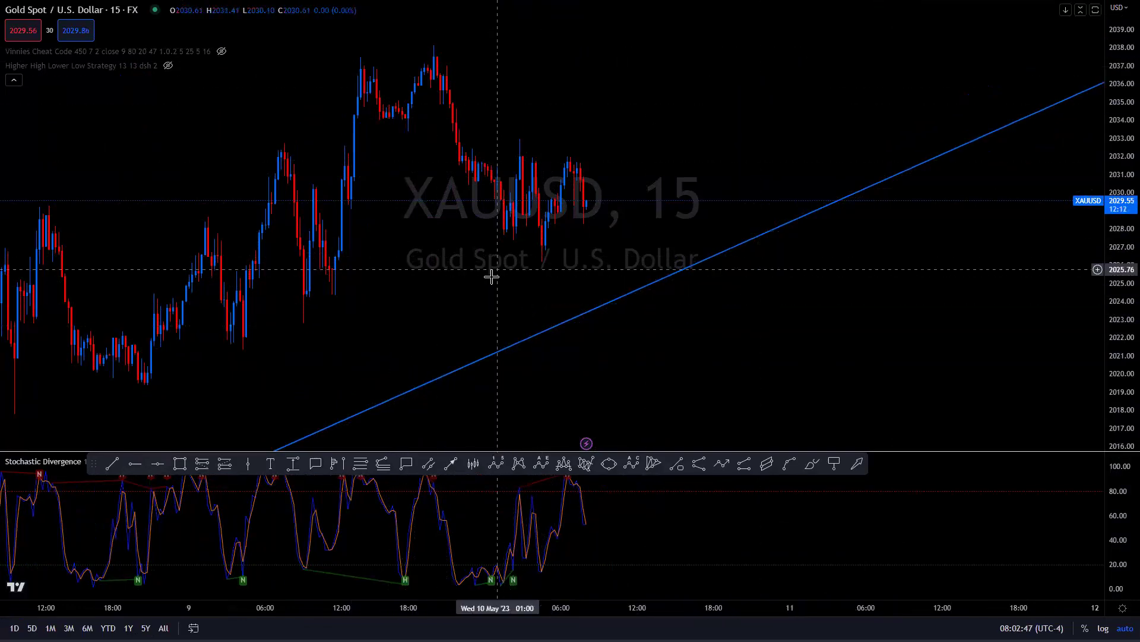
Draw a short rising trend line beneath the 10 May lows on the 15-minute chart, ending at about 2033.66 at 17:00.
{"action": "left_click", "coordinate": [113, 464]}
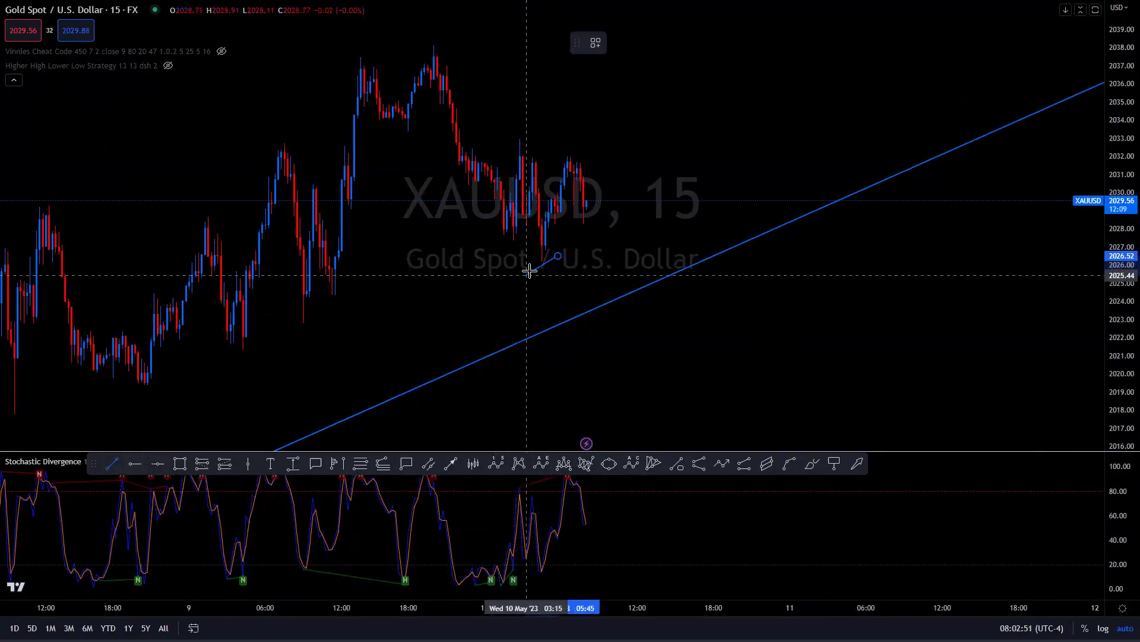
{"action": "left_click", "coordinate": [559, 256]}
{"action": "left_click", "coordinate": [685, 107]}
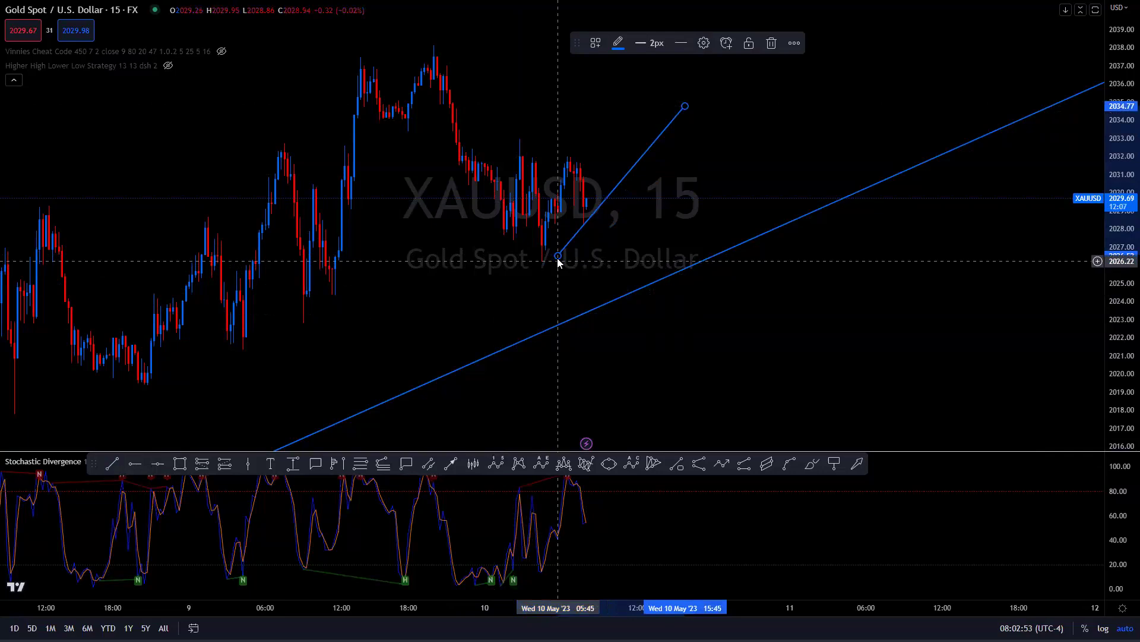
{"action": "left_click_drag", "start_coordinate": [558, 256], "coordinate": [536, 266]}
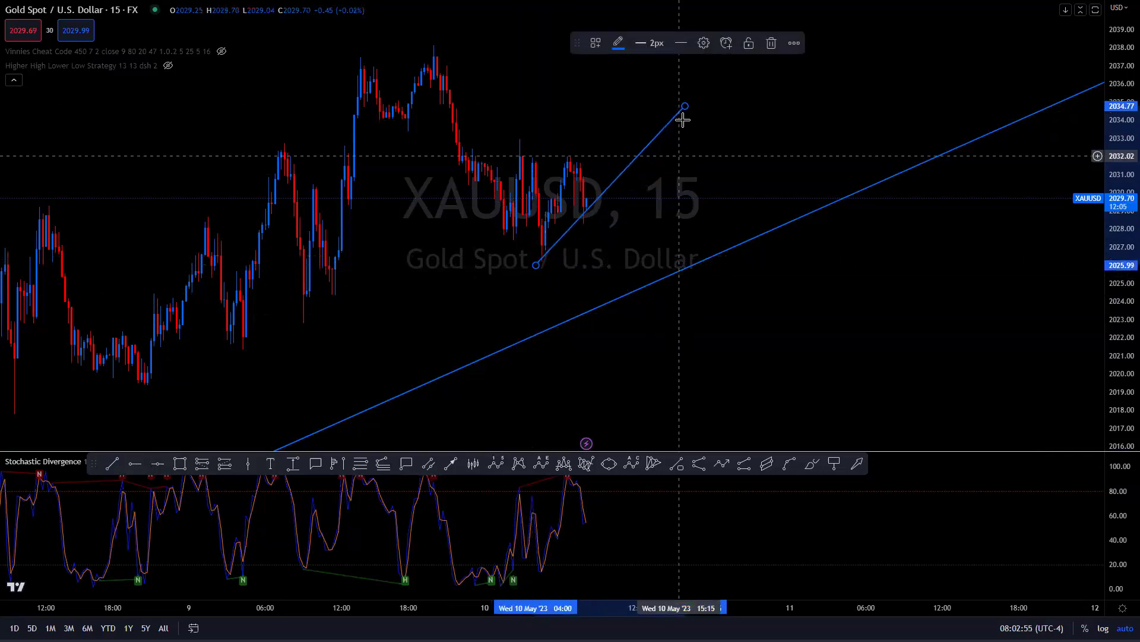
{"action": "left_click_drag", "start_coordinate": [683, 108], "coordinate": [701, 126]}
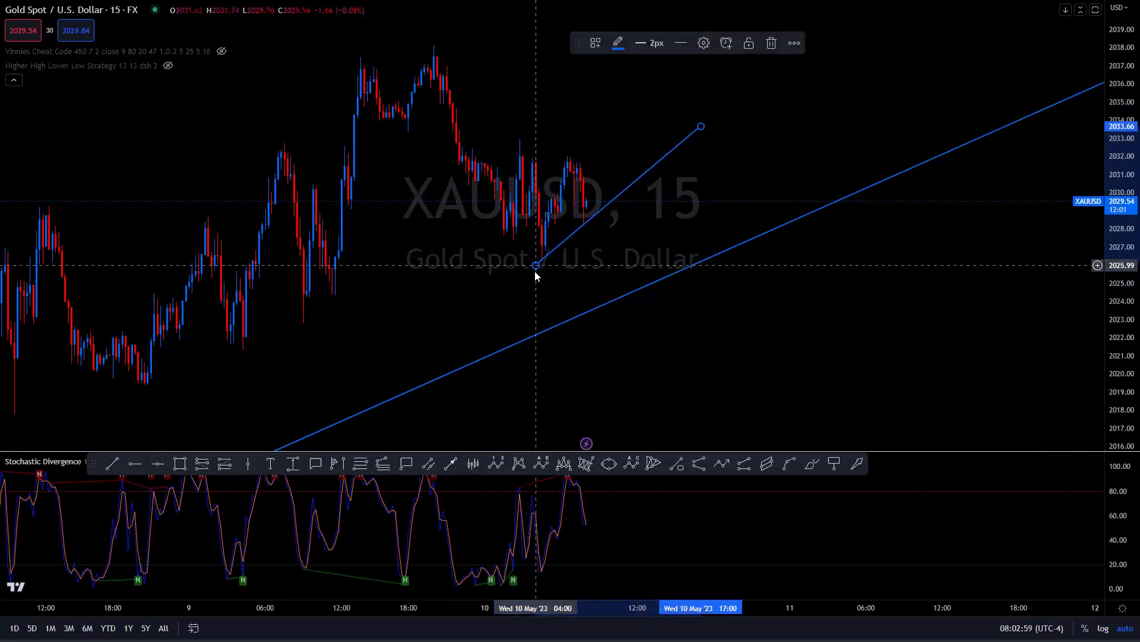
{"action": "left_click_drag", "start_coordinate": [535, 267], "coordinate": [529, 275]}
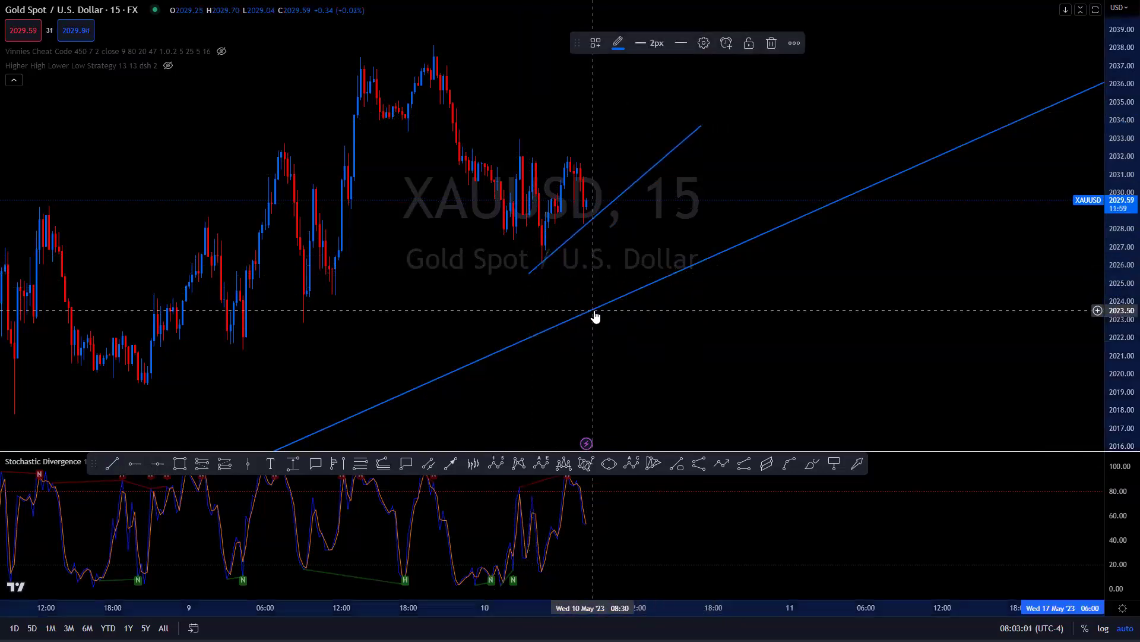
Delete the long rising trend line that was drawn on the 1-hour chart.
{"action": "left_click", "coordinate": [767, 42]}
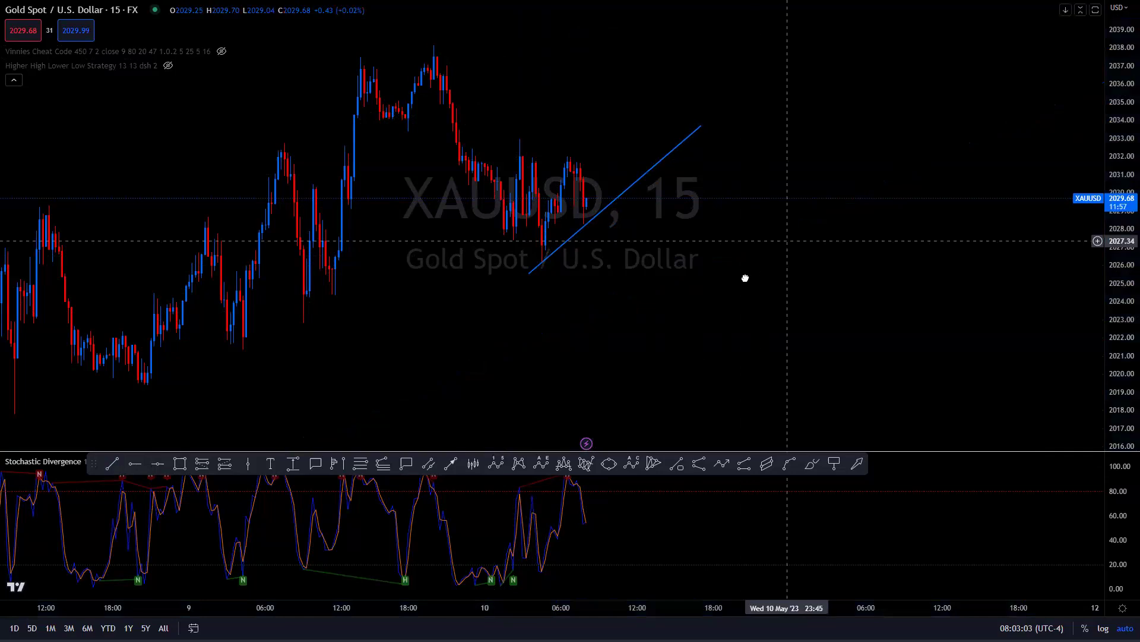
Place a horizontal ray at about 2027.01 starting from 9 May 18:30, just above the latest swing low.
{"action": "scroll", "coordinate": [806, 278], "scroll_direction": "right", "scroll_amount": 3}
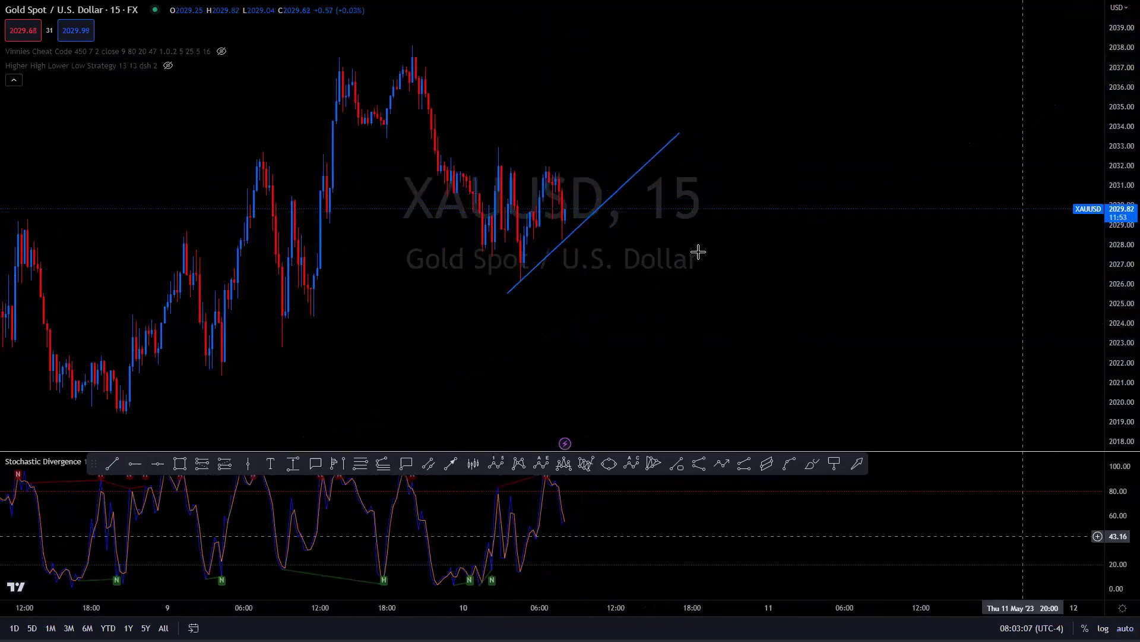
{"action": "left_click_drag", "start_coordinate": [666, 297], "coordinate": [604, 323]}
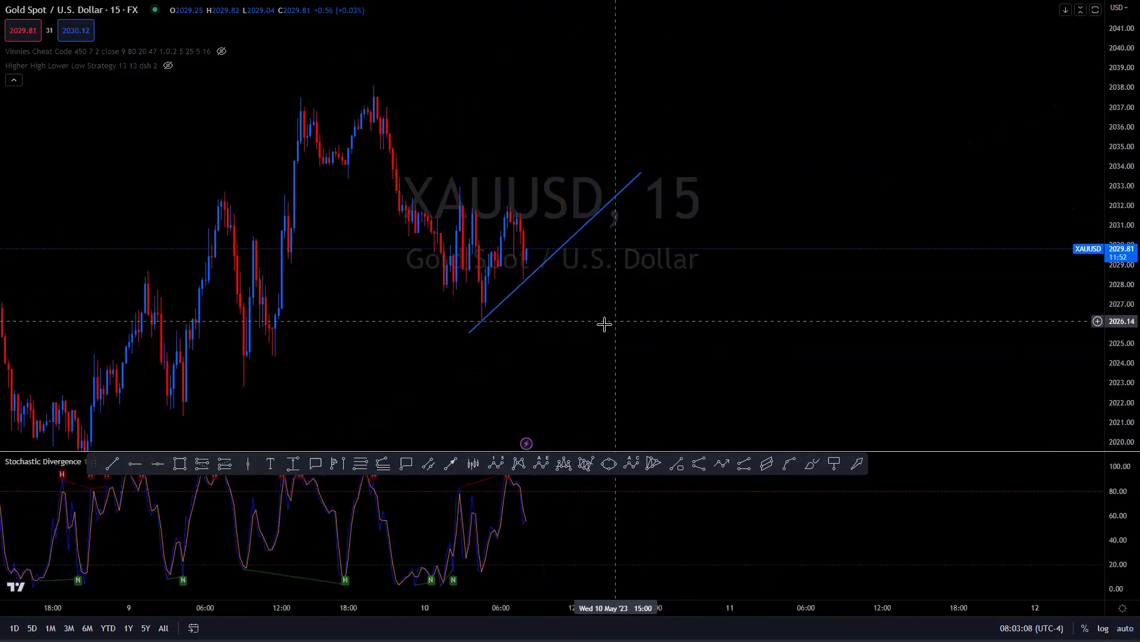
{"action": "left_click", "coordinate": [136, 464]}
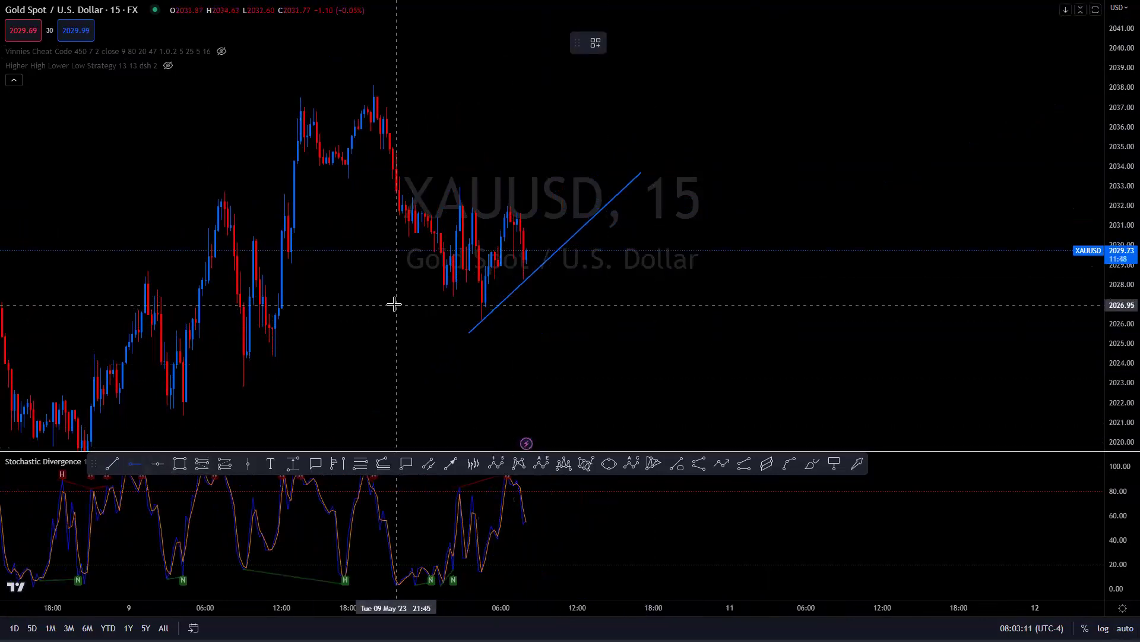
{"action": "left_click", "coordinate": [354, 303]}
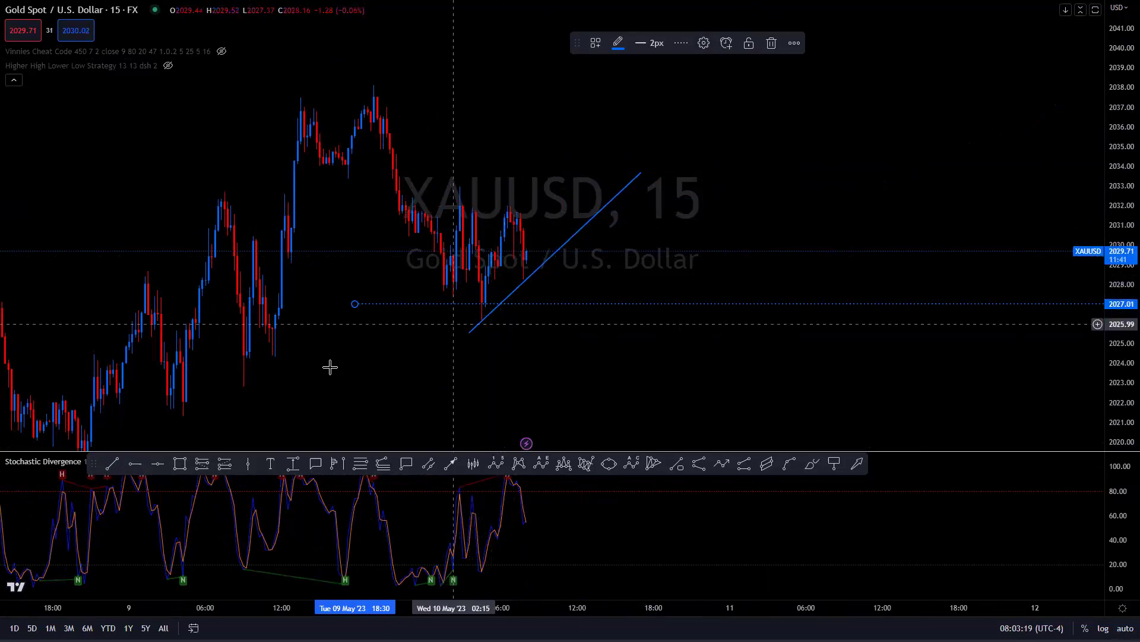
Place two more horizontal rays, at 2031.81 from 9 May 21:15 and at 2029.70 from 9 May 22:15.
{"action": "left_click", "coordinate": [131, 465]}
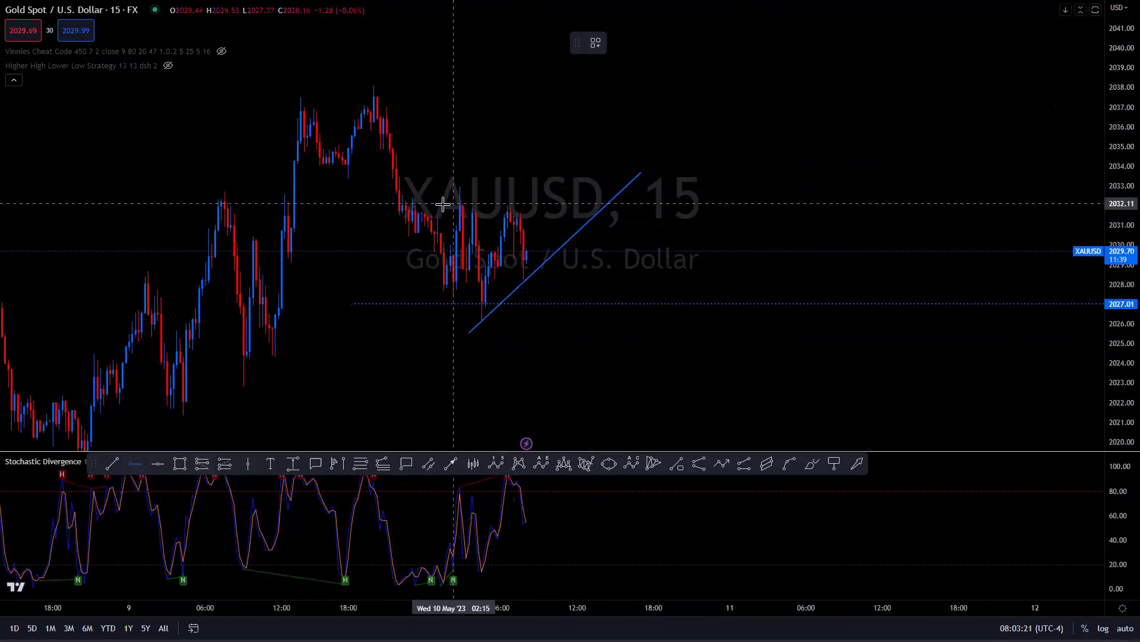
{"action": "left_click", "coordinate": [387, 209]}
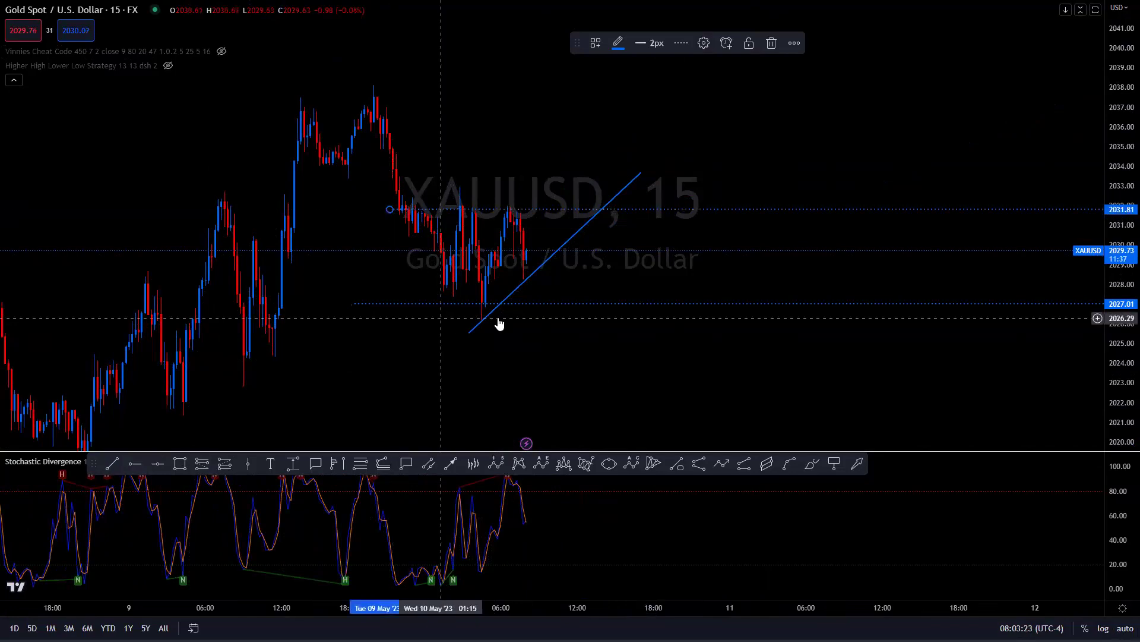
{"action": "left_click", "coordinate": [458, 365]}
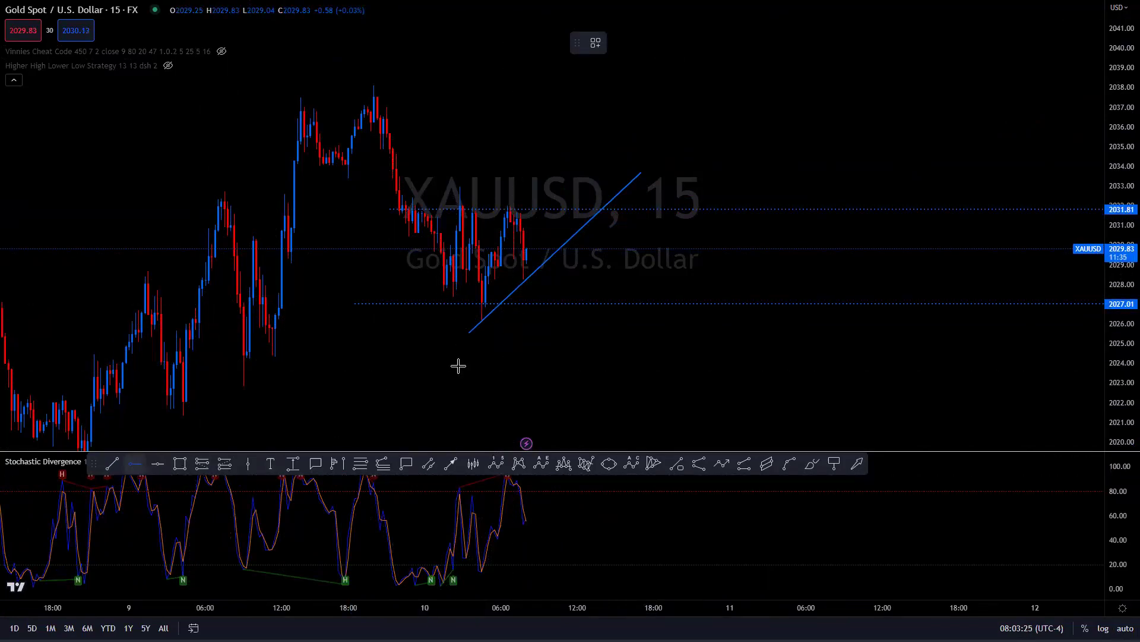
{"action": "left_click", "coordinate": [402, 251]}
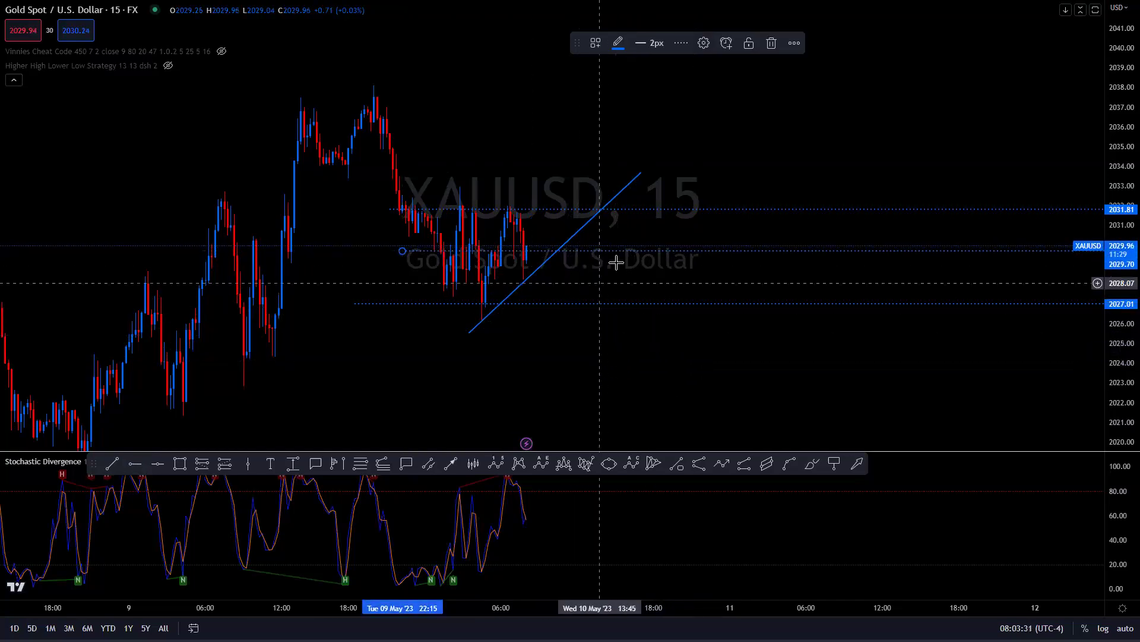
Add a callout pointing at the 2031.81 ray around 11 May and apply the Bullish Trading Range template.
{"action": "left_click", "coordinate": [316, 463]}
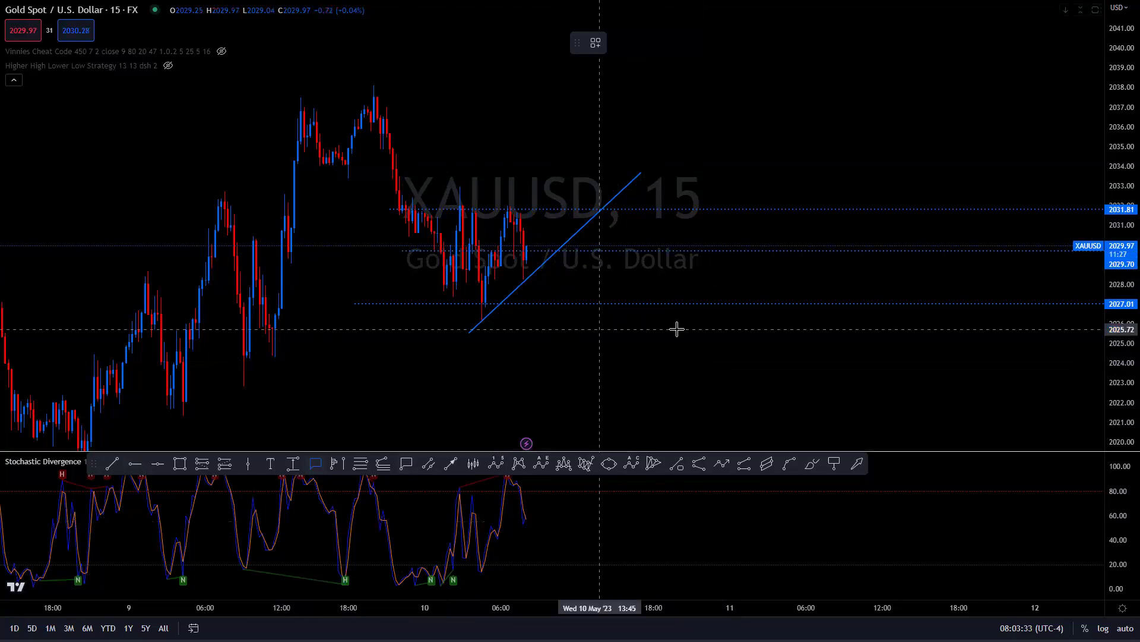
{"action": "left_click", "coordinate": [785, 207]}
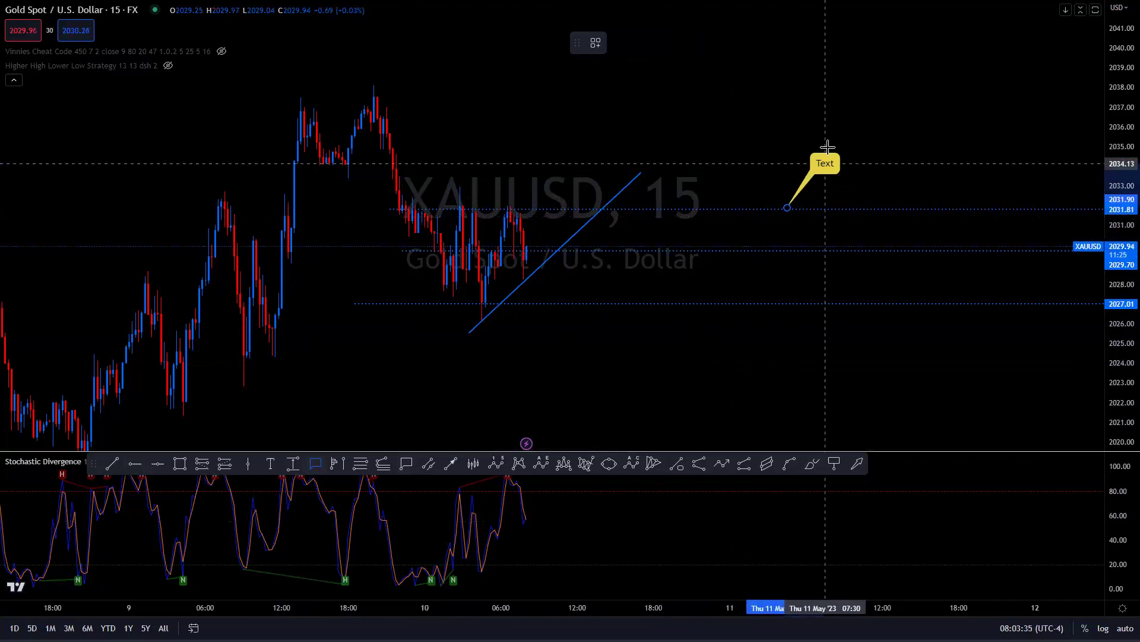
{"action": "left_click", "coordinate": [829, 132]}
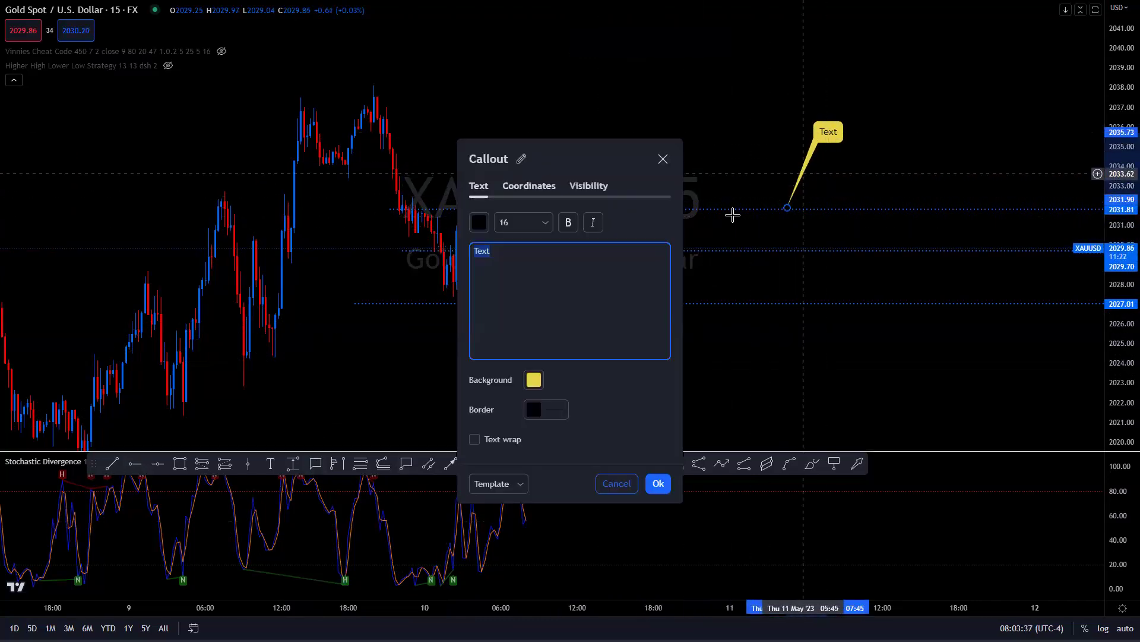
{"action": "left_click", "coordinate": [520, 486]}
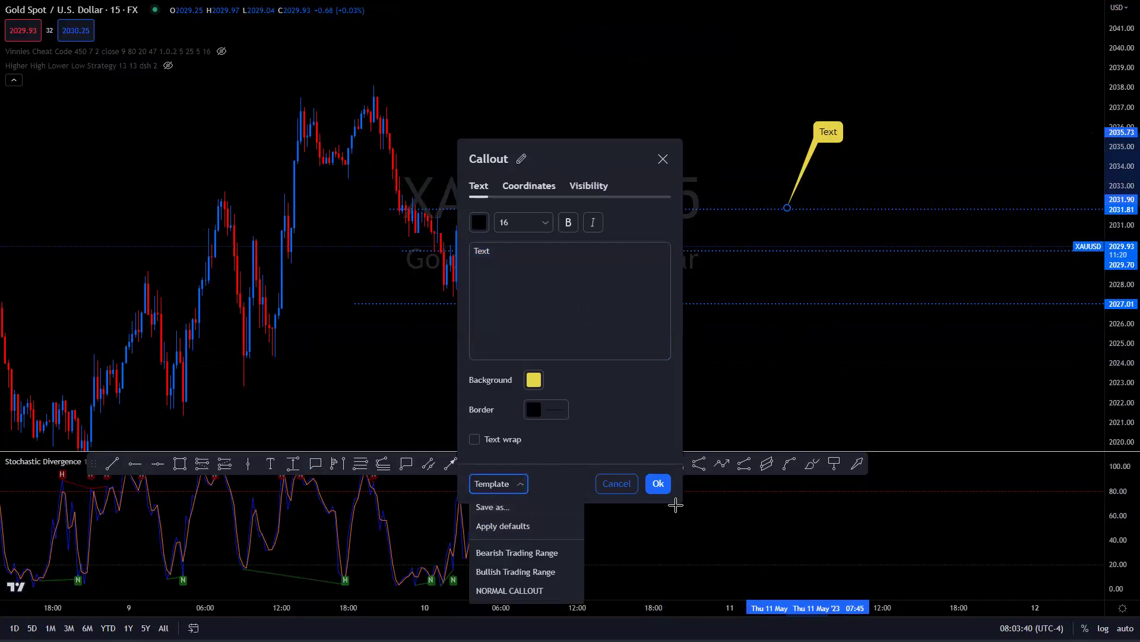
{"action": "left_click", "coordinate": [665, 486]}
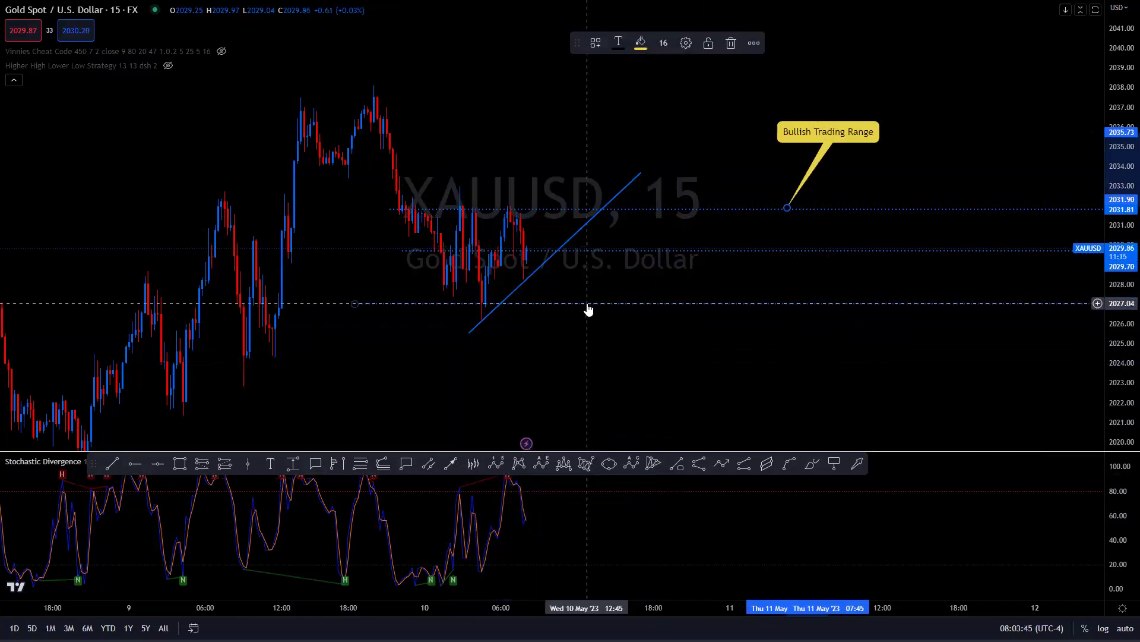
Apply the Swing Low template to the horizontal ray at 2027.01.
{"action": "double_click", "coordinate": [588, 304]}
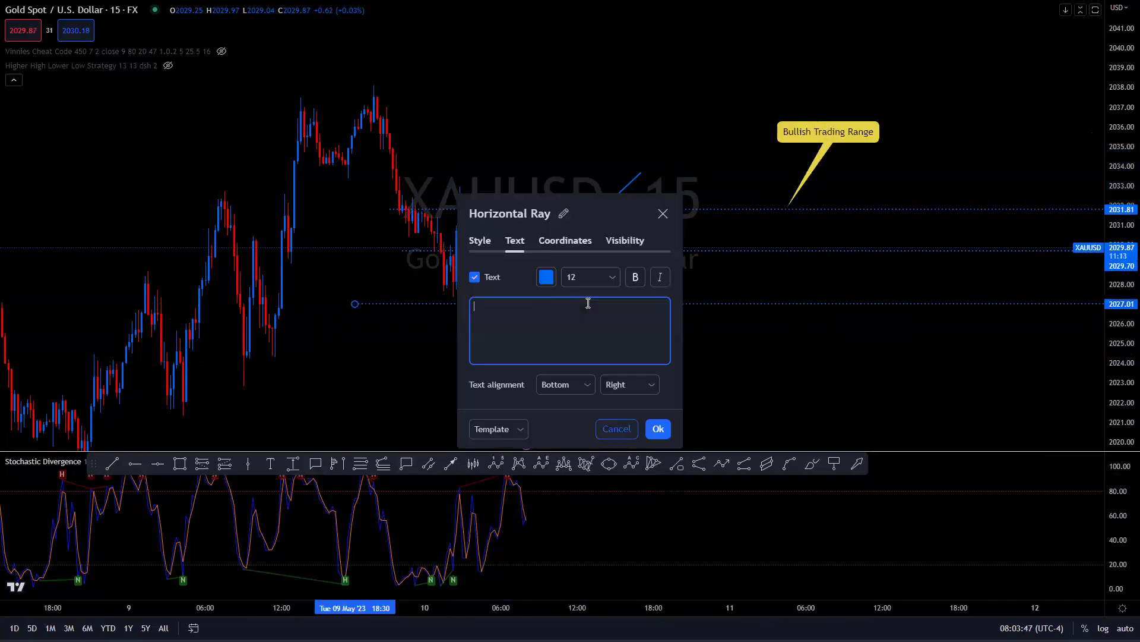
{"action": "left_click", "coordinate": [522, 429]}
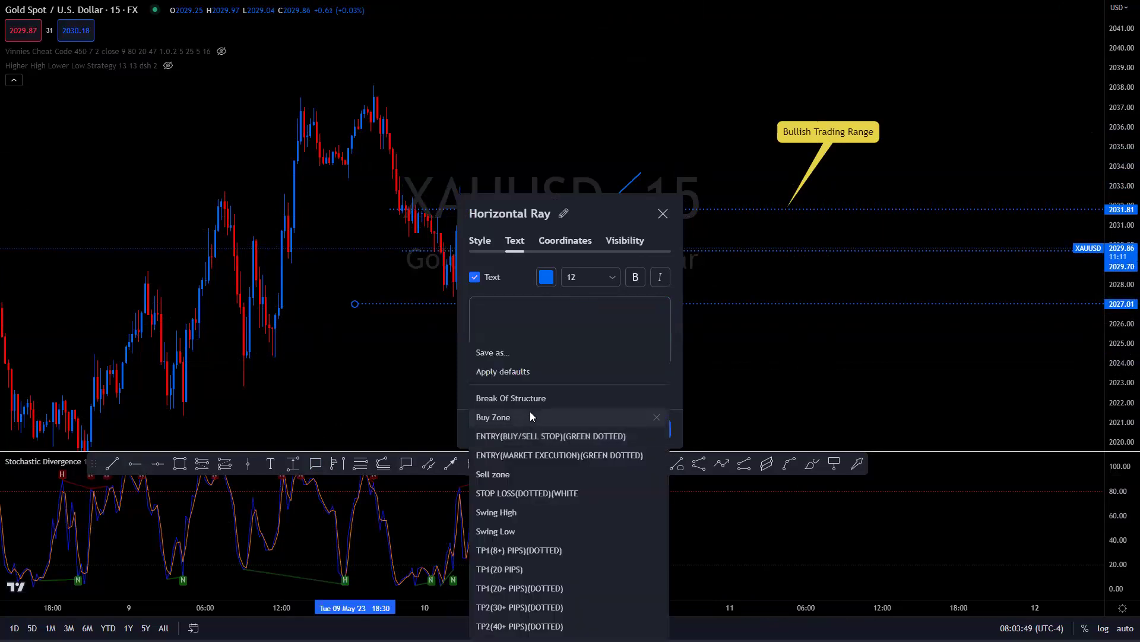
{"action": "left_click", "coordinate": [510, 530]}
{"action": "left_click", "coordinate": [661, 429]}
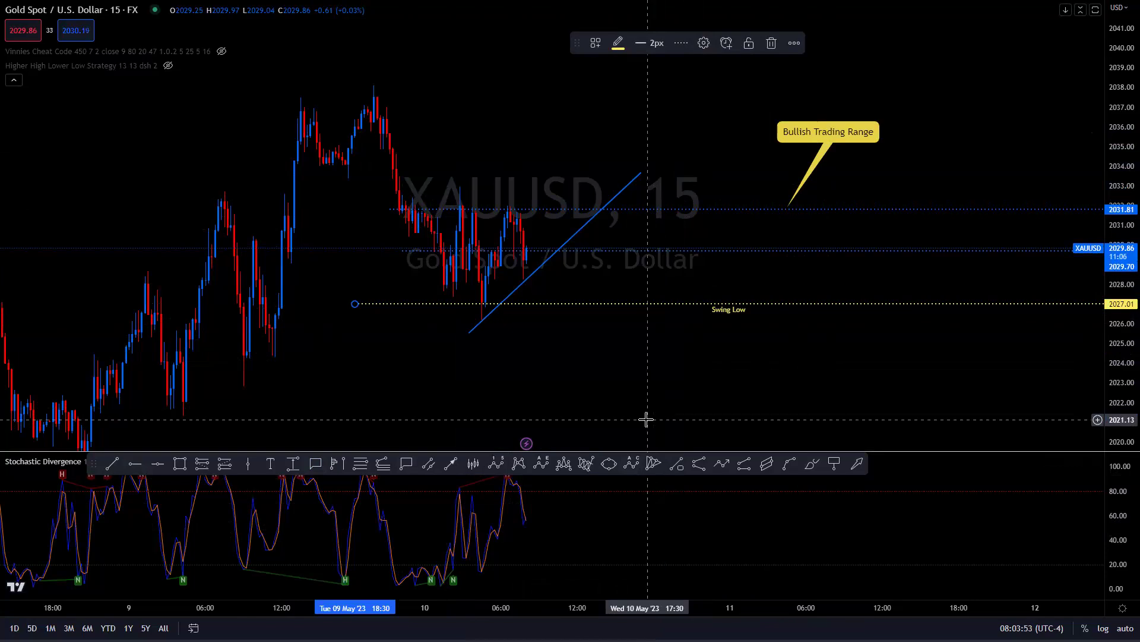
Apply the Break Of Structure template to the horizontal ray at 2029.70.
{"action": "double_click", "coordinate": [657, 252]}
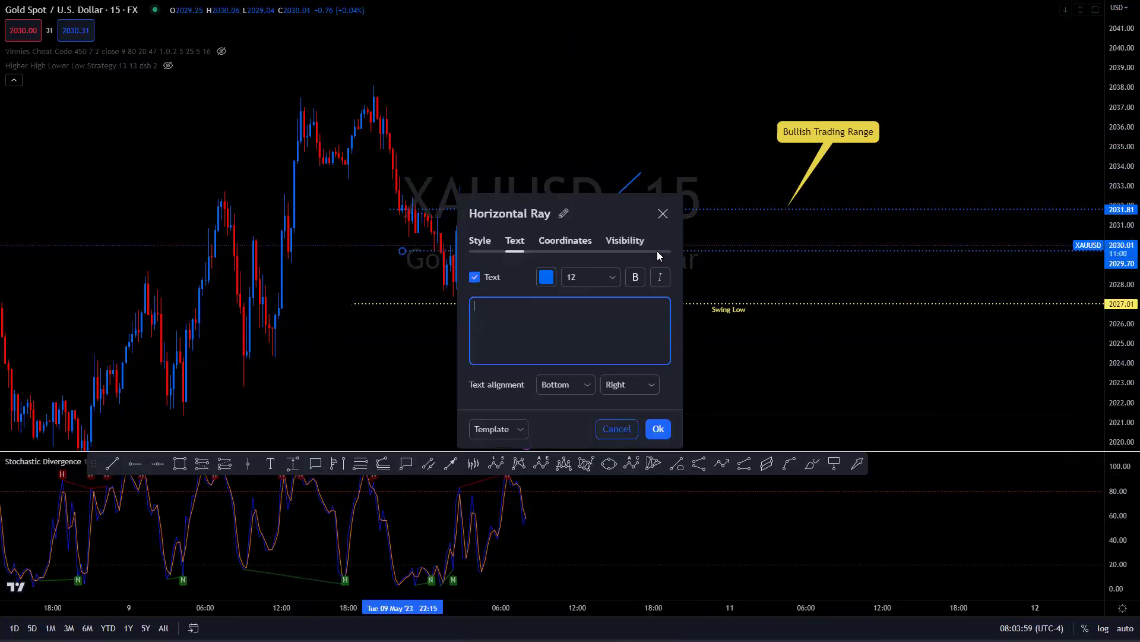
{"action": "left_click", "coordinate": [522, 430]}
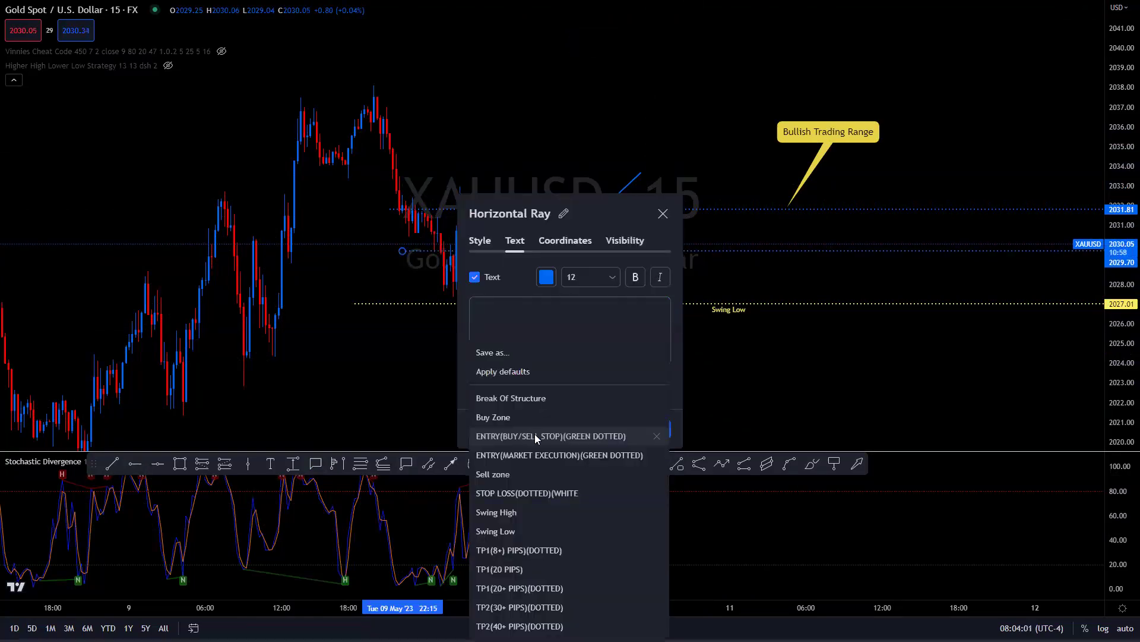
{"action": "left_click", "coordinate": [530, 403]}
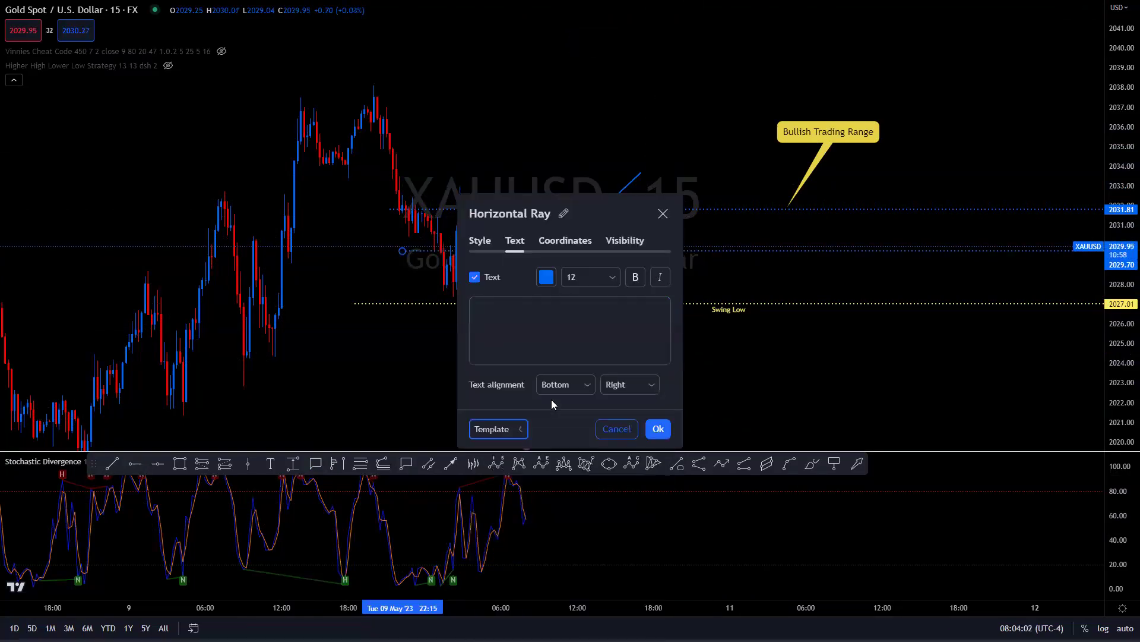
{"action": "left_click", "coordinate": [658, 430]}
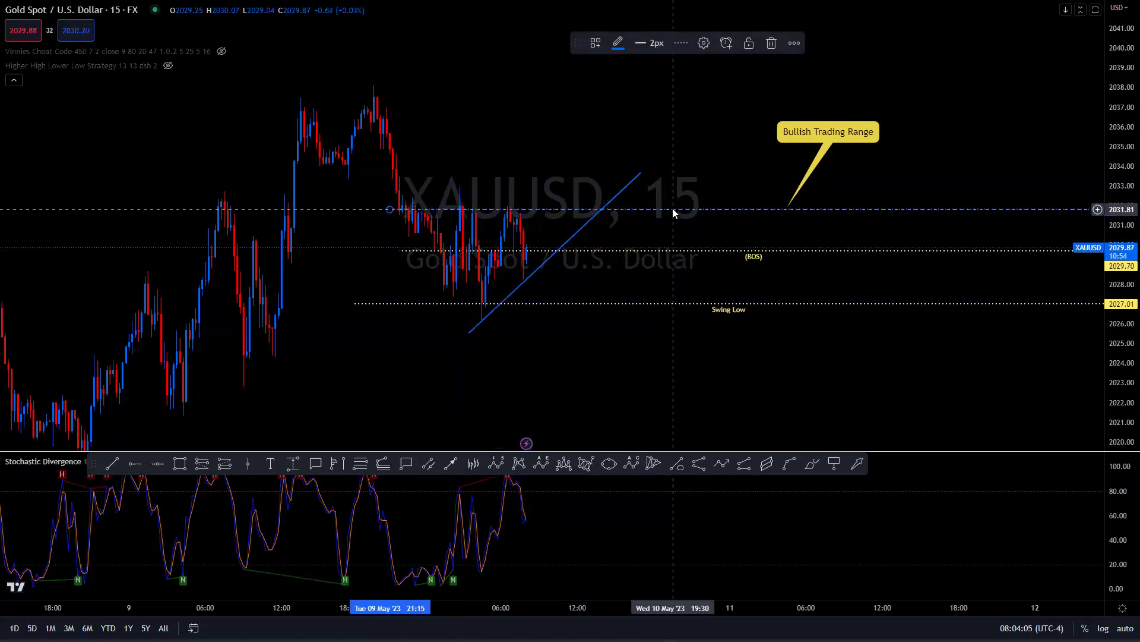
Apply the Swing High template to the horizontal ray at 2031.81.
{"action": "double_click", "coordinate": [673, 210]}
{"action": "left_click", "coordinate": [525, 423]}
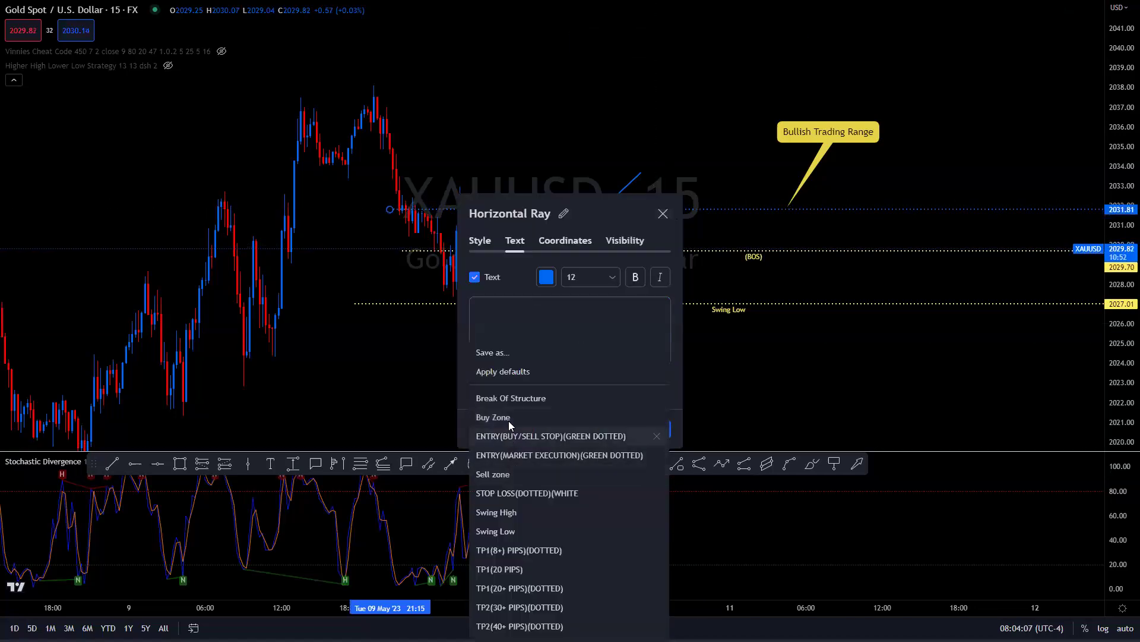
{"action": "left_click", "coordinate": [531, 516]}
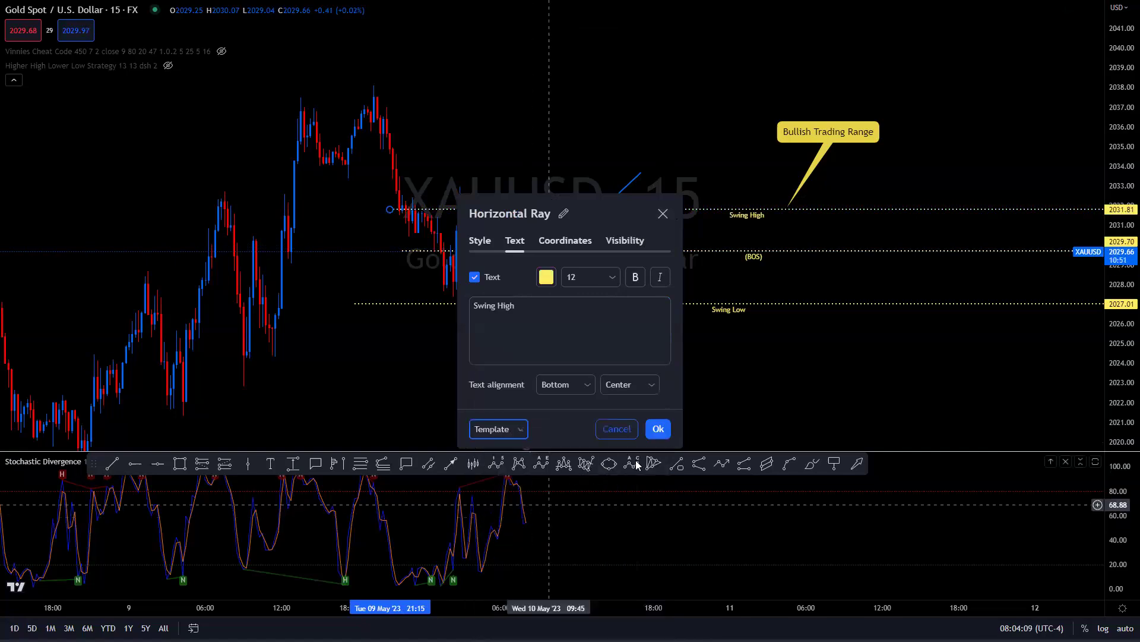
{"action": "left_click", "coordinate": [658, 430]}
Draw a Fibonacci retracement from 2026.29 at 10 May 08:00 up to 2031.87 at 11 May 13:45.
{"action": "left_click_drag", "start_coordinate": [792, 392], "coordinate": [732, 413]}
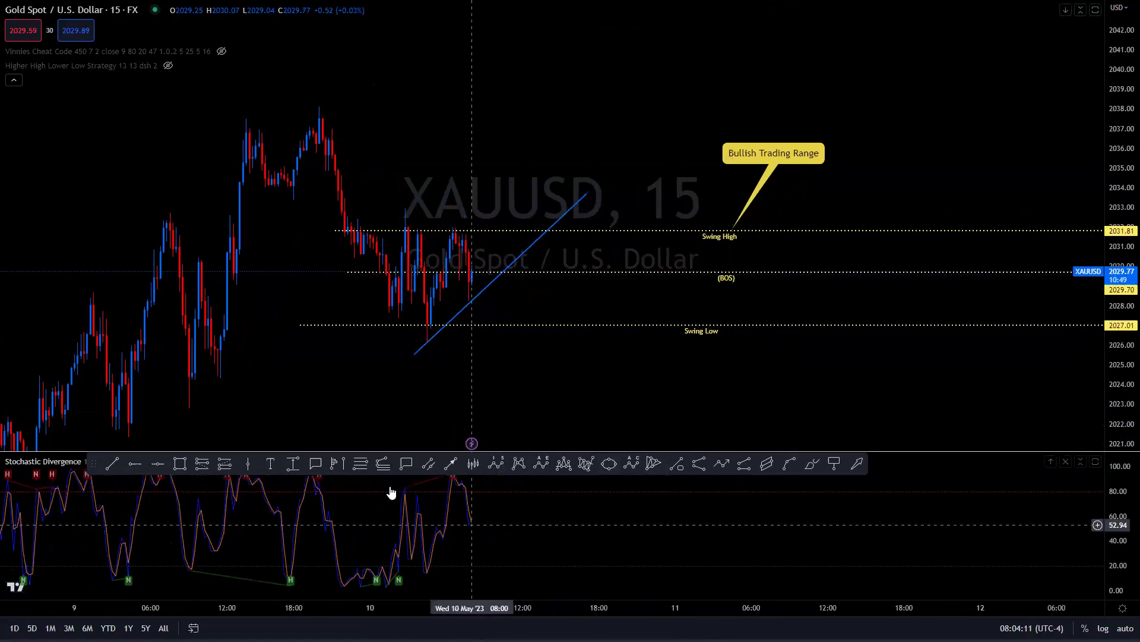
{"action": "left_click", "coordinate": [364, 464]}
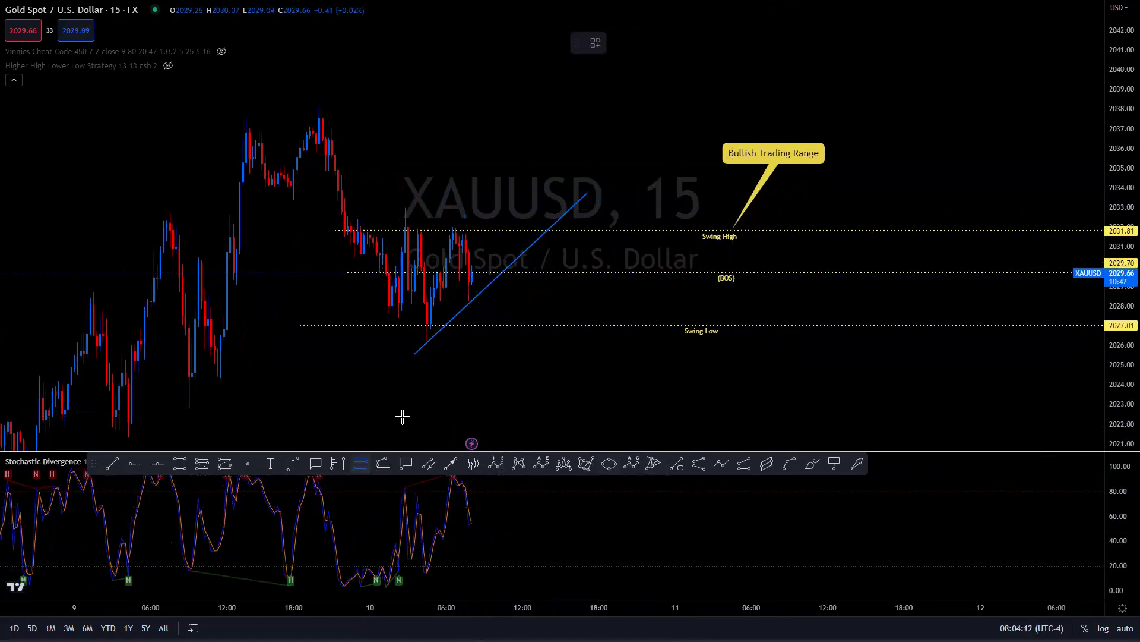
{"action": "left_click", "coordinate": [471, 339]}
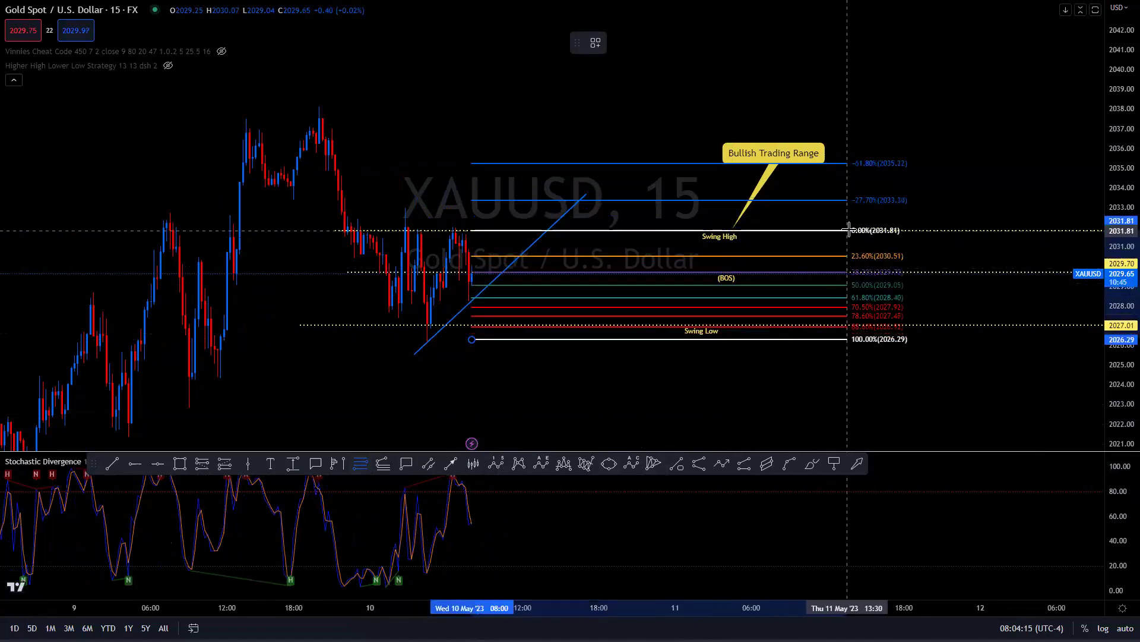
{"action": "left_click", "coordinate": [850, 229]}
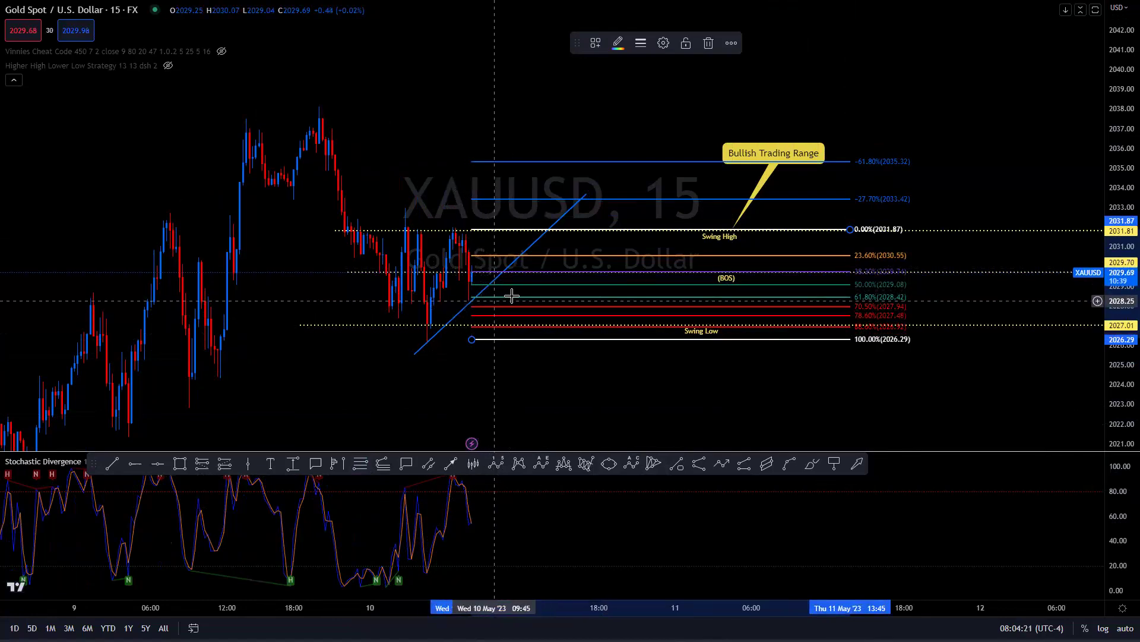
Place a horizontal ray at 2028.70 from 10 May 04:15 and apply the Buy Zone template to it.
{"action": "key", "text": "alt+h"}
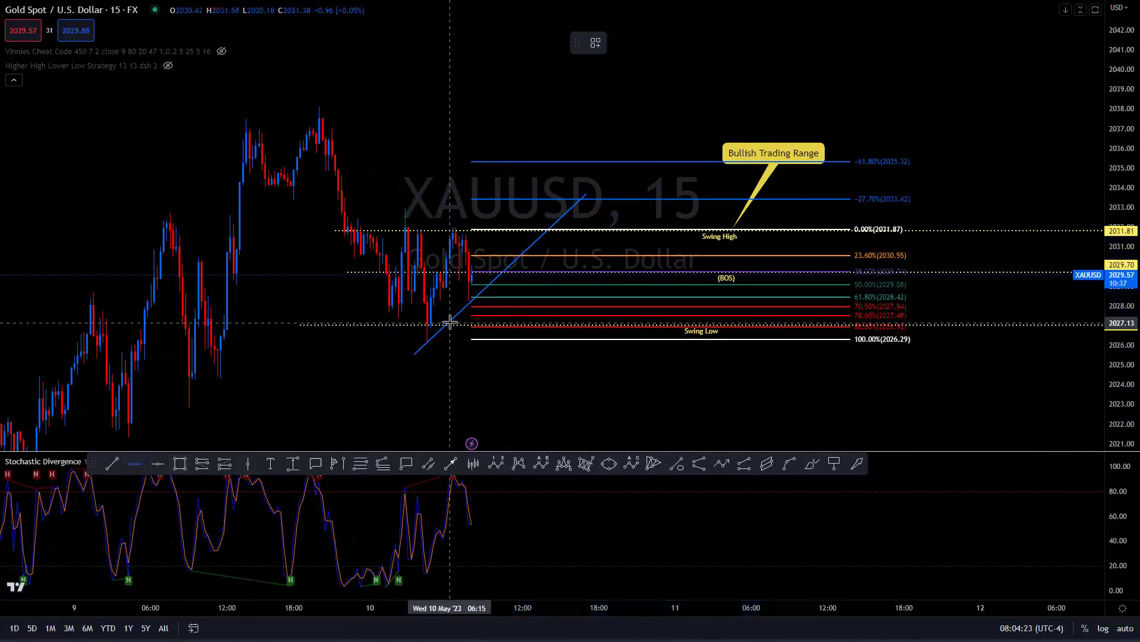
{"action": "left_click", "coordinate": [423, 291]}
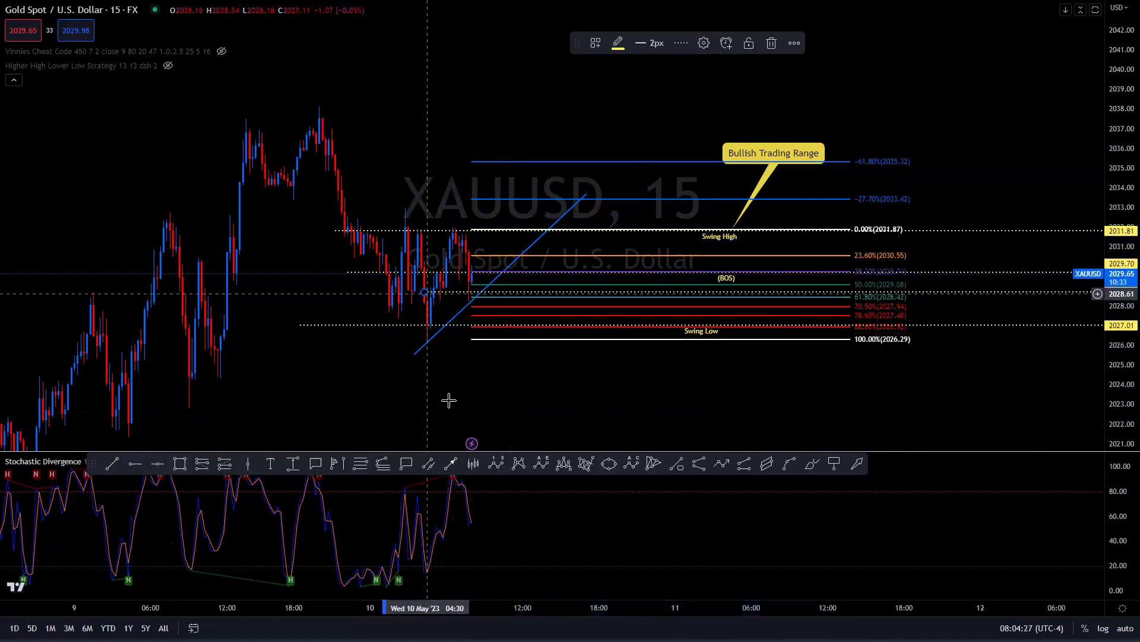
{"action": "double_click", "coordinate": [985, 292]}
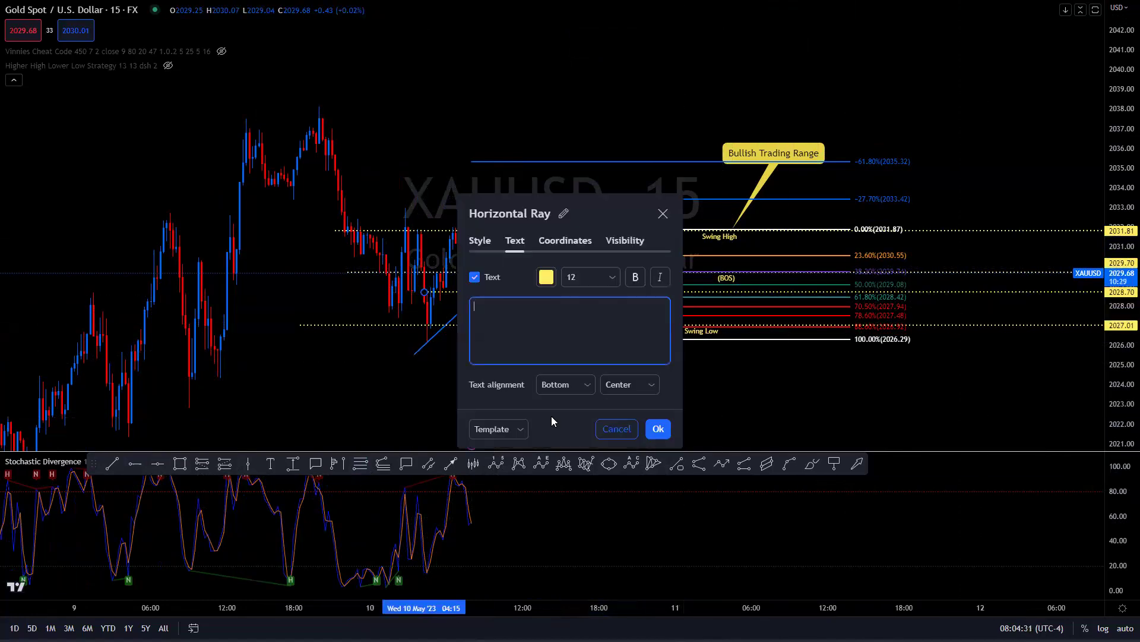
{"action": "left_click", "coordinate": [526, 433]}
{"action": "left_click", "coordinate": [519, 419]}
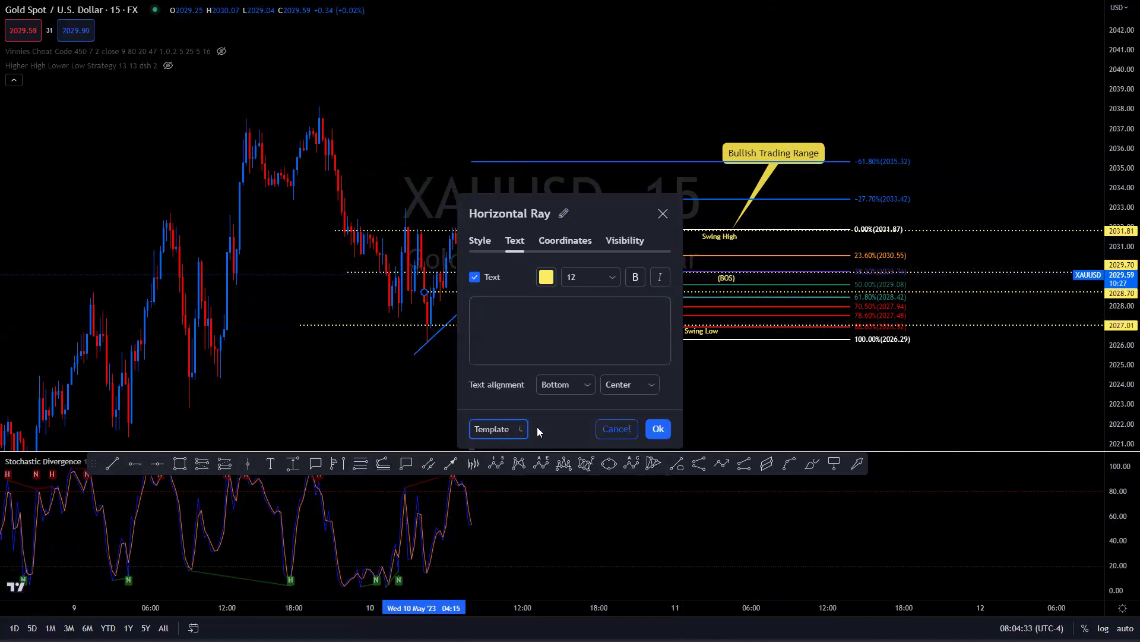
{"action": "left_click", "coordinate": [657, 429]}
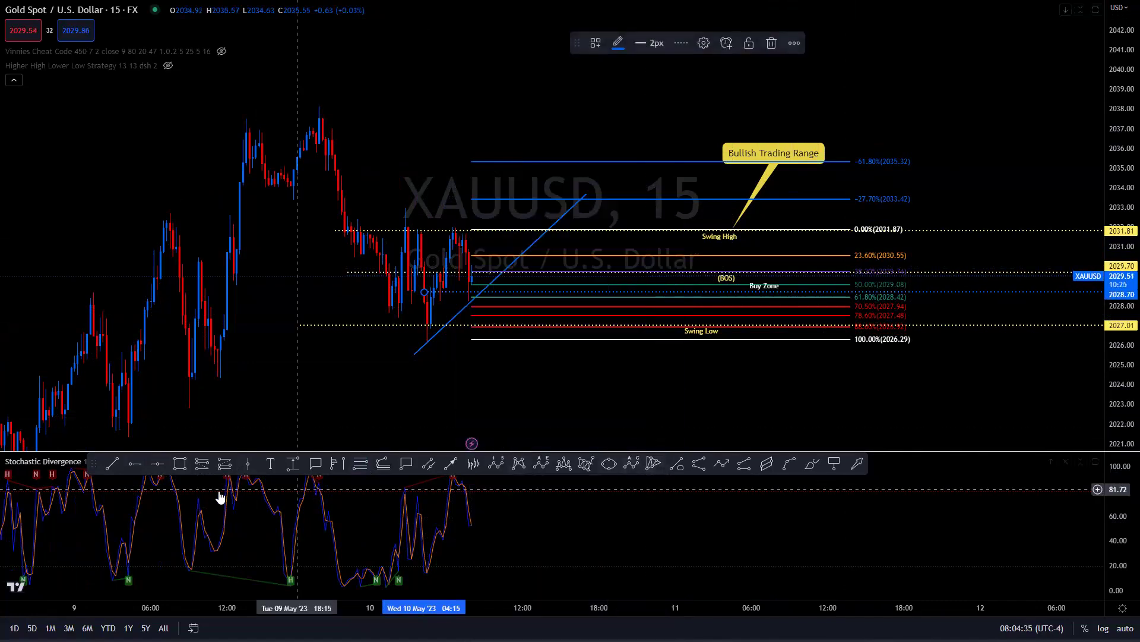
Draw a rectangle zone from 2029.06 down to 2027.47 near 10 May 06:45, then delete the Fibonacci retracement.
{"action": "left_click", "coordinate": [180, 464]}
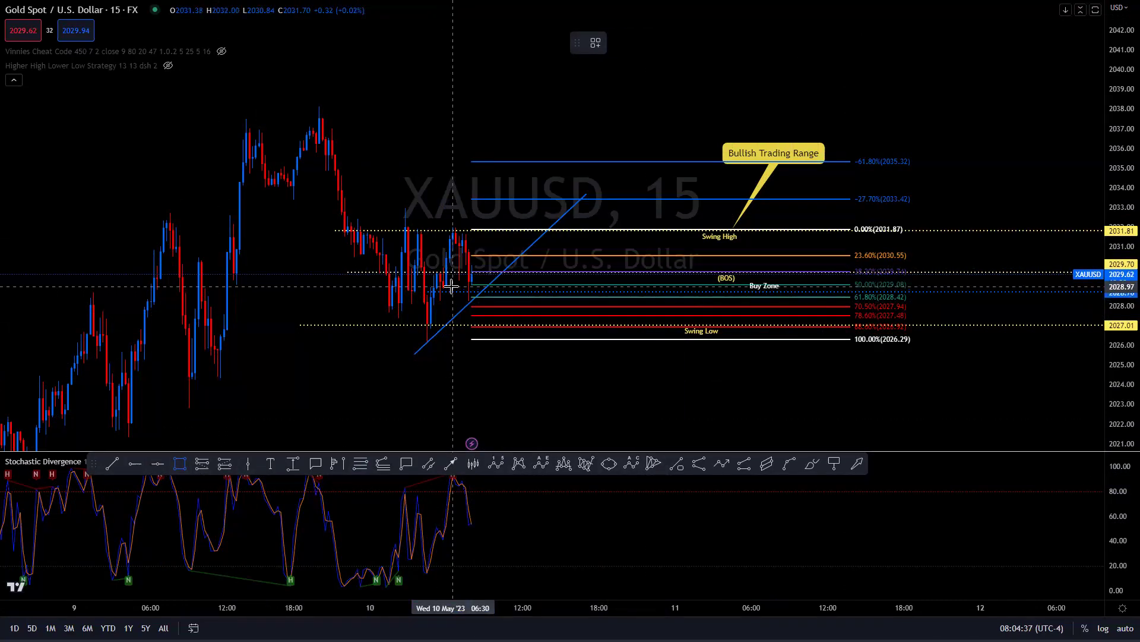
{"action": "left_click_drag", "start_coordinate": [452, 285], "coordinate": [454, 316]}
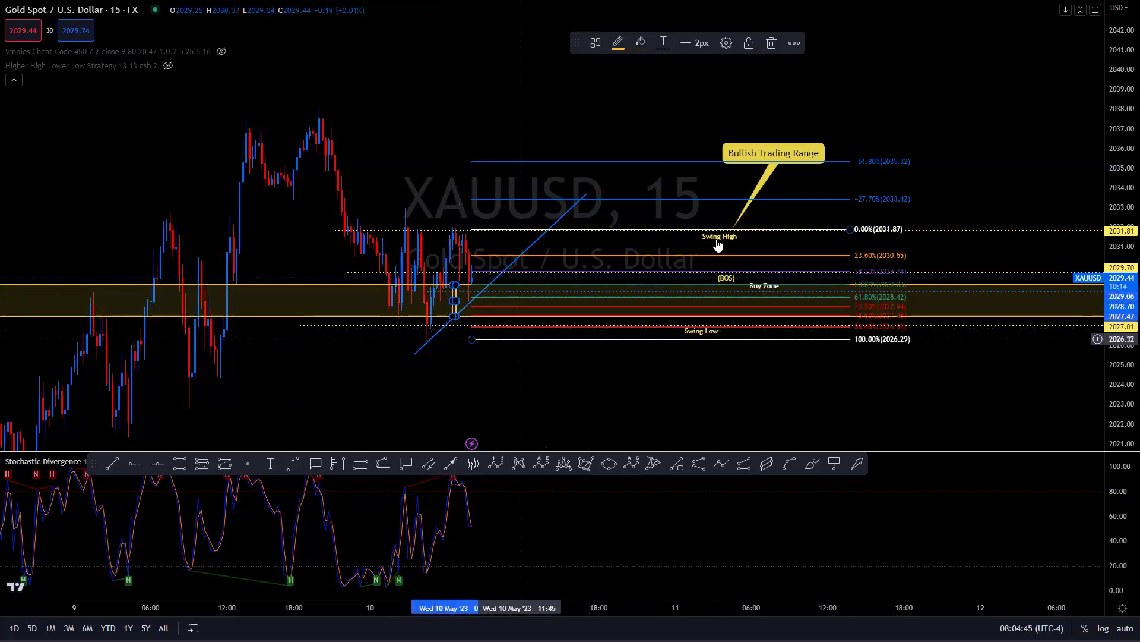
{"action": "left_click", "coordinate": [633, 161]}
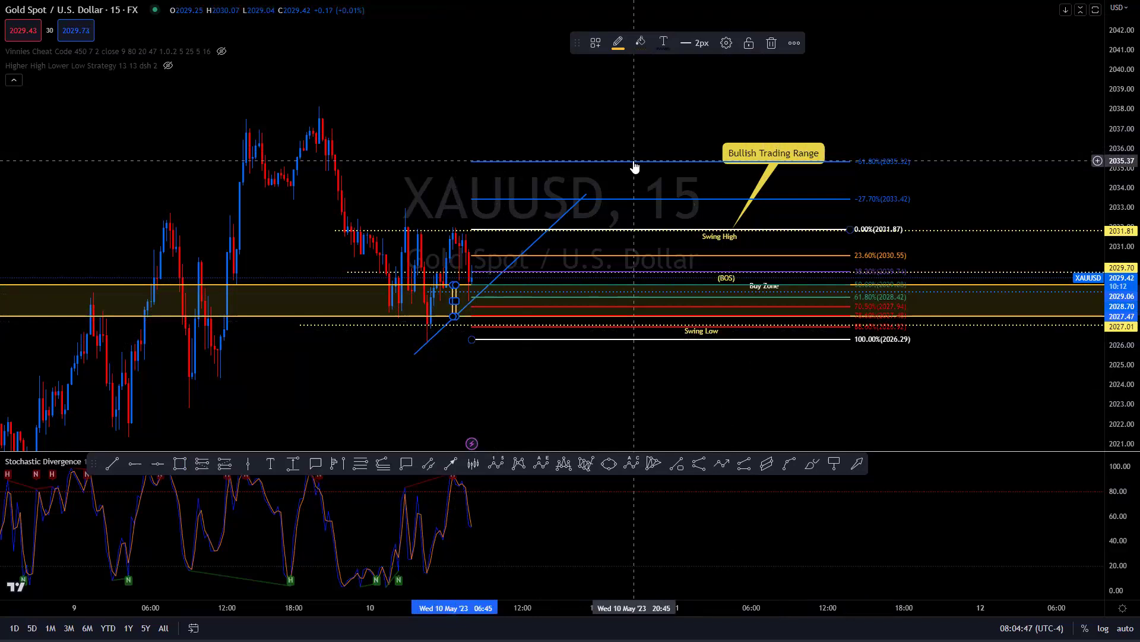
{"action": "left_click", "coordinate": [710, 44]}
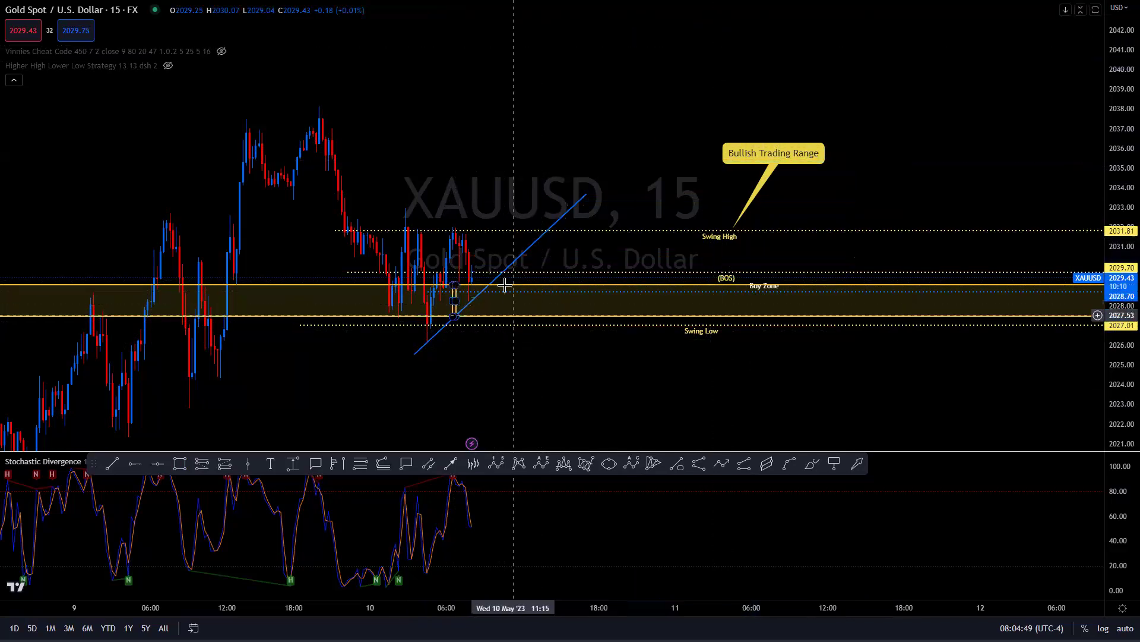
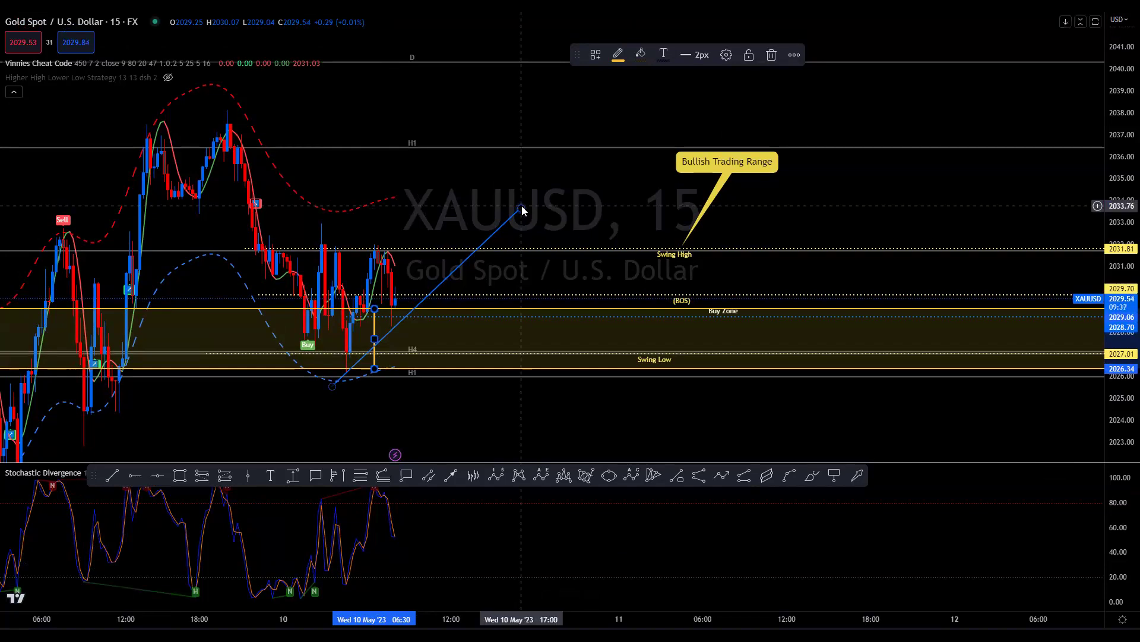
Flatten the rising trend line by moving its upper end to 2032.93 at 11 May 02:15.
{"action": "left_click_drag", "start_coordinate": [521, 208], "coordinate": [650, 224]}
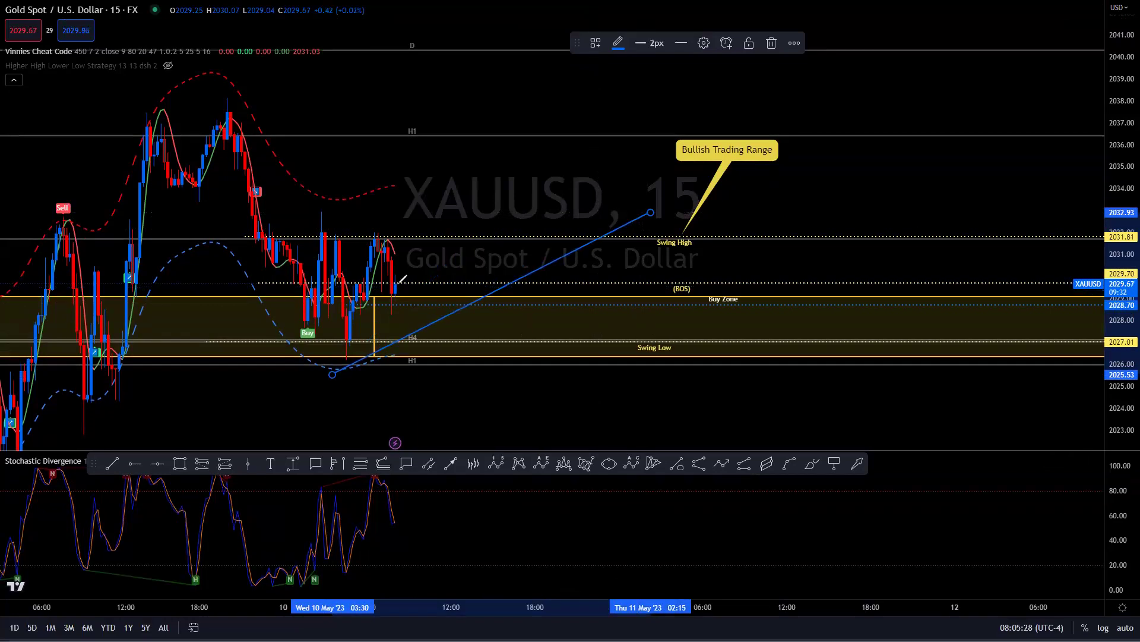
Sketch a red freehand price path dropping through the buy zone to about 2024.5 and rising to about 2033, retracing its downward leg.
{"action": "mouse_move", "coordinate": [403, 323]}
{"action": "left_mouse_down"}
{"action": "mouse_move", "coordinate": [391, 380]}
{"action": "mouse_move", "coordinate": [405, 396]}
{"action": "mouse_move", "coordinate": [465, 220]}
{"action": "left_mouse_up"}
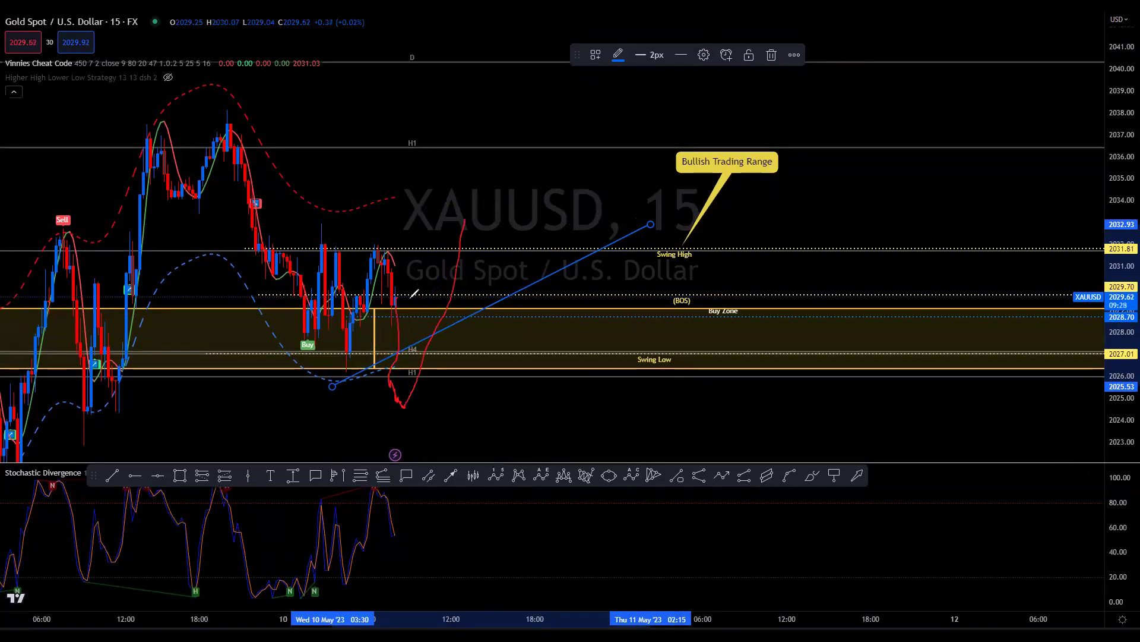
{"action": "left_click_drag", "start_coordinate": [390, 318], "coordinate": [397, 375]}
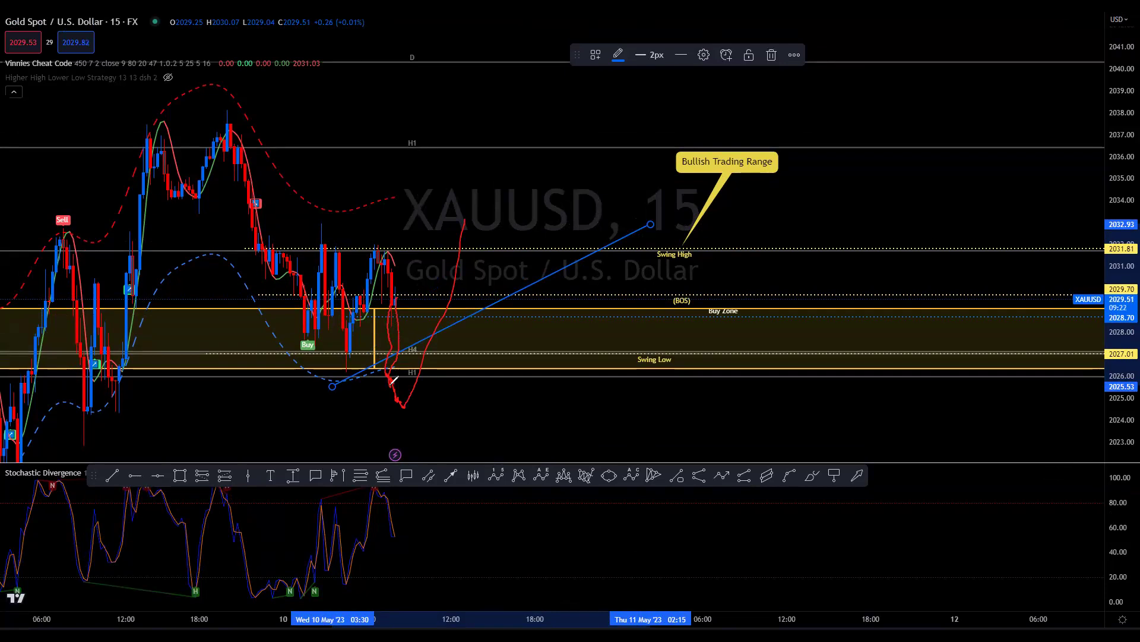
Retrace the rising leg of the red freehand path up to about 2033, then erase the red drawing.
{"action": "mouse_move", "coordinate": [394, 381]}
{"action": "left_mouse_down"}
{"action": "mouse_move", "coordinate": [415, 369]}
{"action": "mouse_move", "coordinate": [466, 218]}
{"action": "left_mouse_up"}
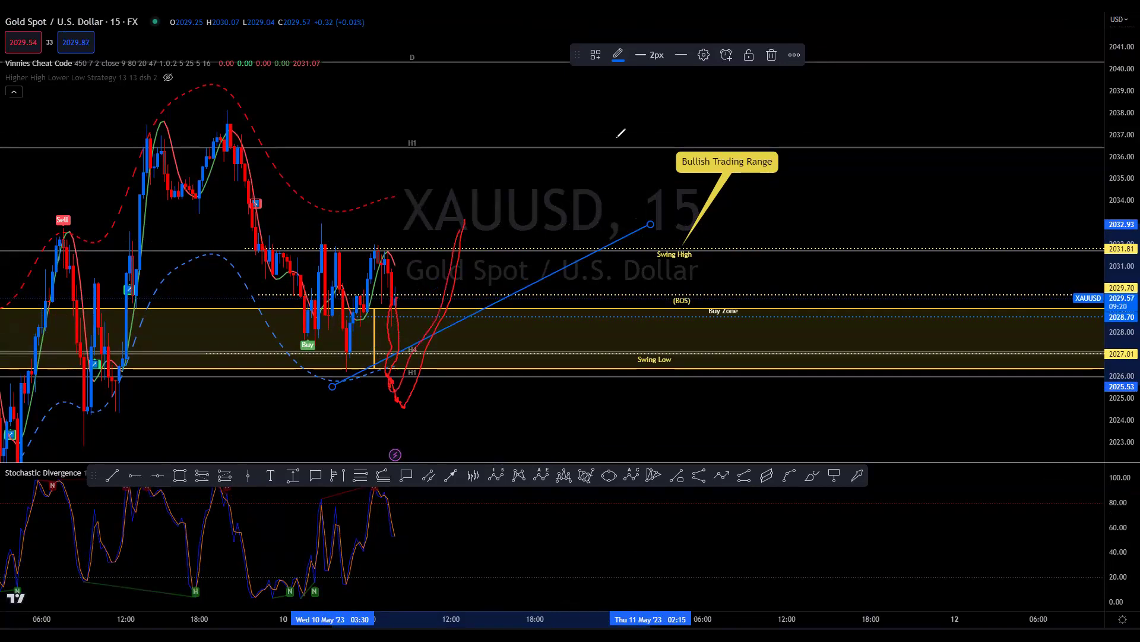
{"action": "key", "text": "ctrl+z"}
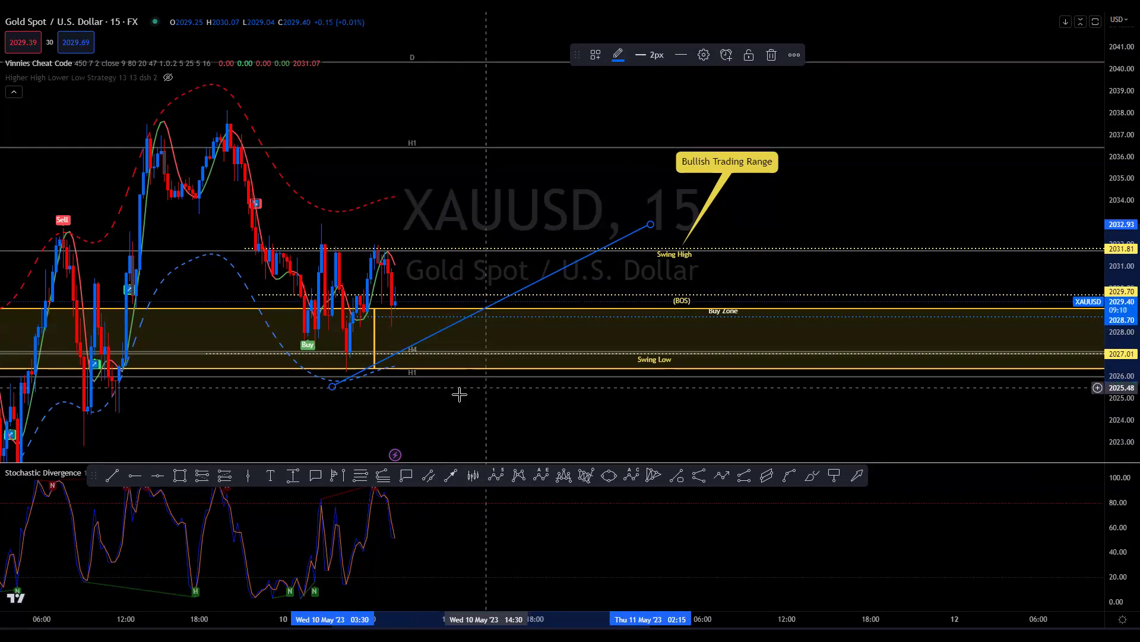
Move the rising trend line's lower end to 2024.90 at 10 May 03:45 and its upper end to 2032.96 at 11 May 03:00.
{"action": "left_click_drag", "start_coordinate": [333, 388], "coordinate": [336, 400]}
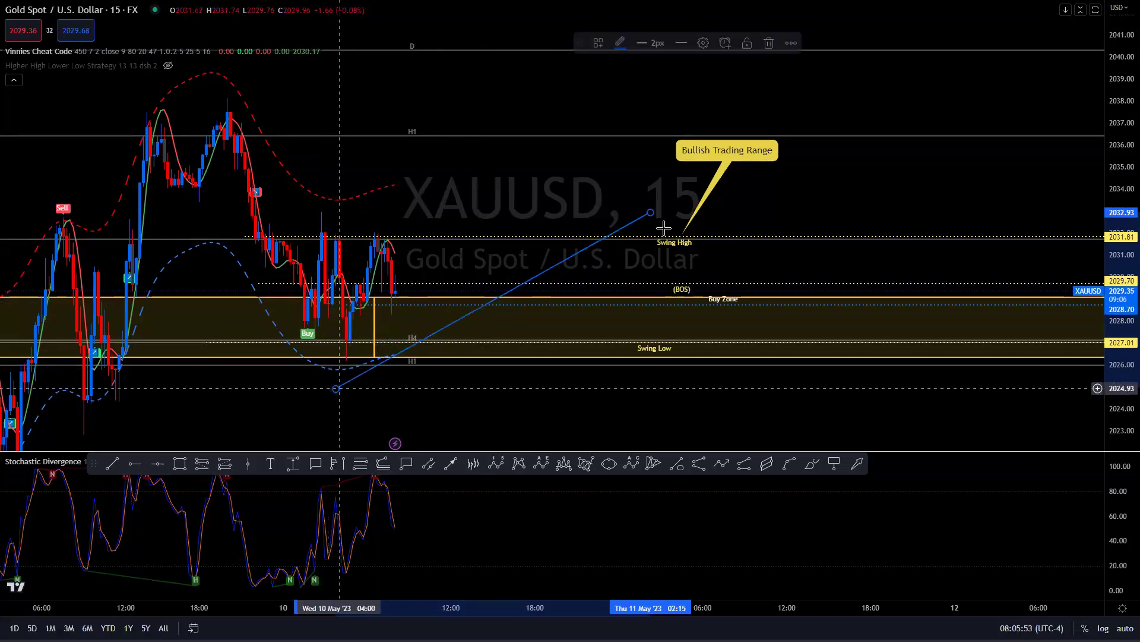
{"action": "left_click_drag", "start_coordinate": [650, 212], "coordinate": [661, 212]}
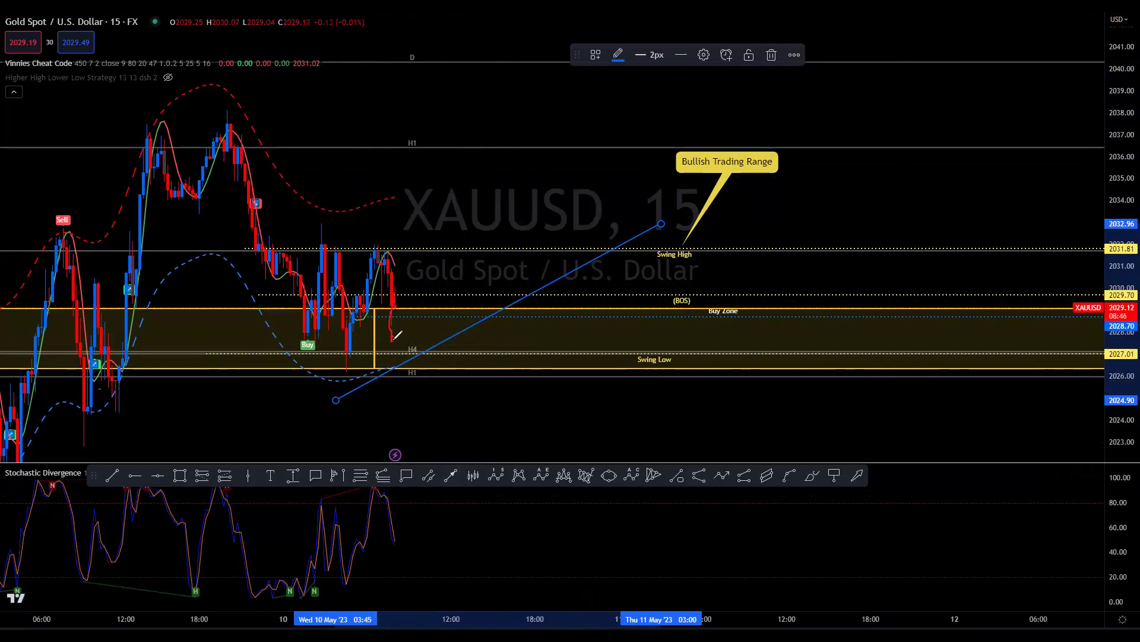
Sketch a red freehand price path from about 2027.5 in the buy zone up to about 2038.5, then erase it.
{"action": "mouse_move", "coordinate": [396, 337]}
{"action": "left_mouse_down"}
{"action": "mouse_move", "coordinate": [407, 311]}
{"action": "mouse_move", "coordinate": [406, 184]}
{"action": "left_mouse_up"}
{"action": "mouse_move", "coordinate": [414, 144]}
{"action": "left_mouse_down"}
{"action": "mouse_move", "coordinate": [420, 109]}
{"action": "mouse_move", "coordinate": [446, 116]}
{"action": "left_mouse_up"}
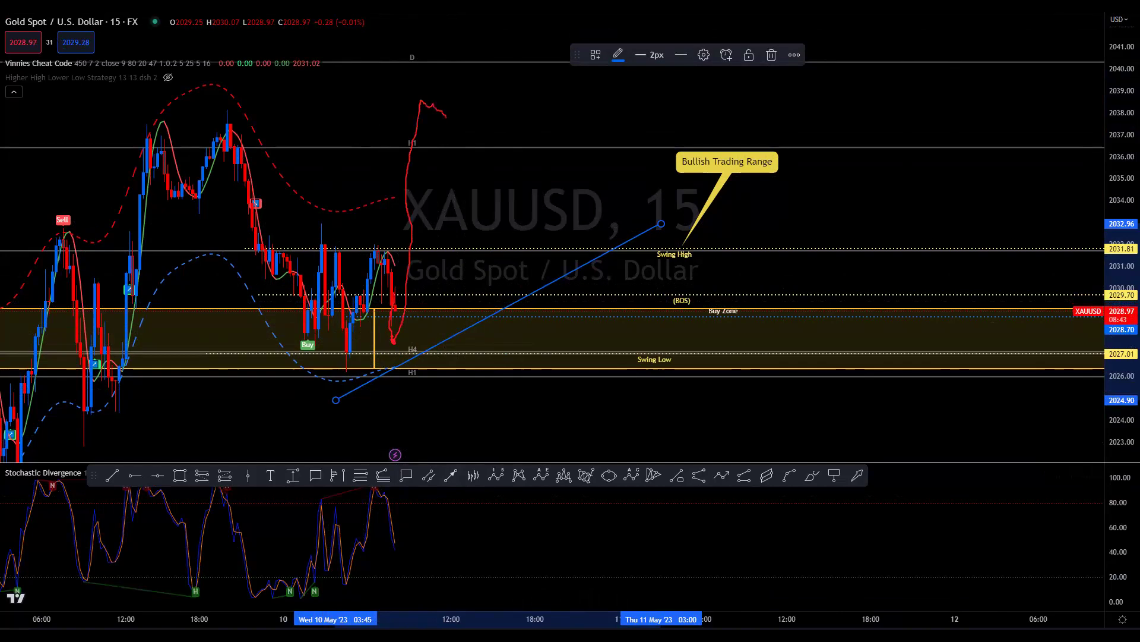
{"action": "key", "text": "ctrl+z"}
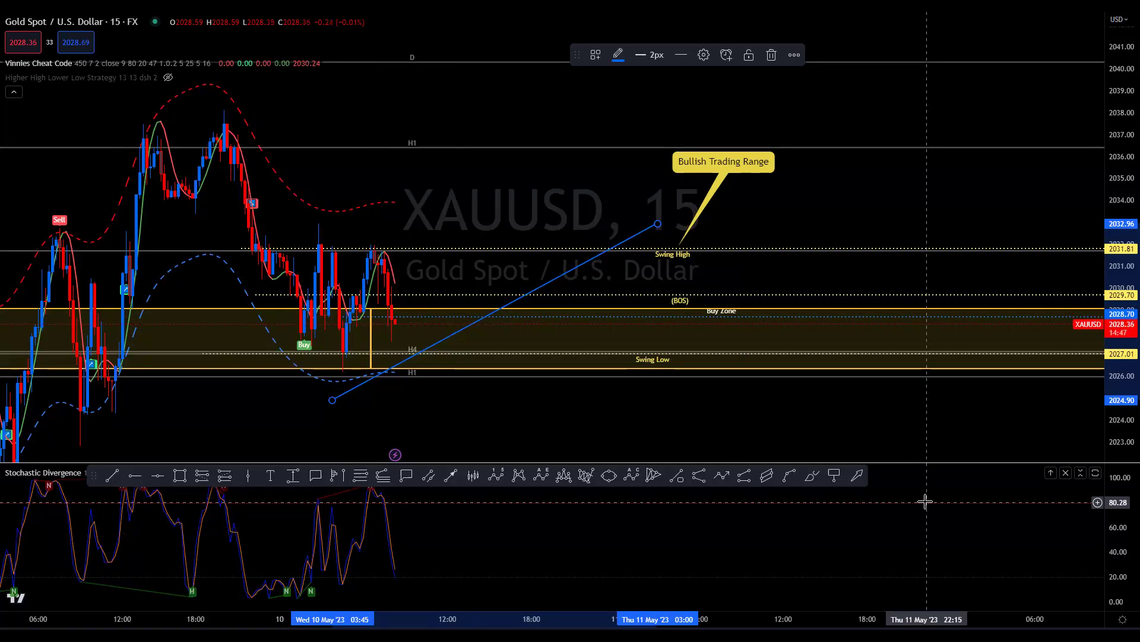
Place a long position at 10 May 09:30 with entry 2026.23, stop 2024.31 and target 2035.06.
{"action": "left_click", "coordinate": [224, 476]}
{"action": "left_click", "coordinate": [413, 371]}
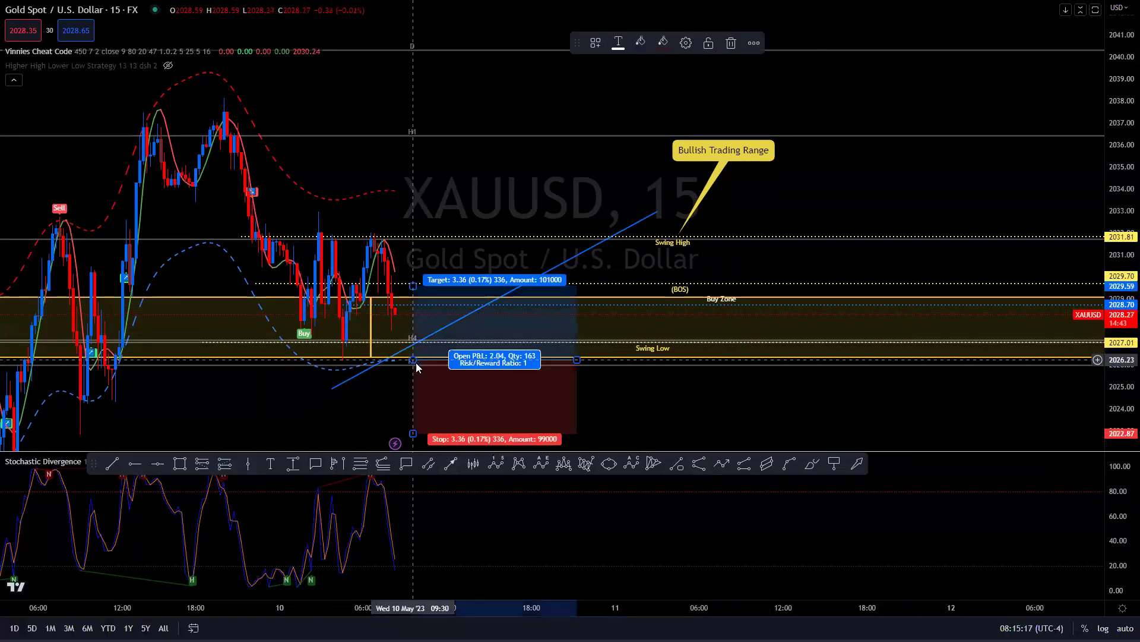
{"action": "left_click_drag", "start_coordinate": [412, 433], "coordinate": [415, 401]}
{"action": "left_click_drag", "start_coordinate": [413, 286], "coordinate": [424, 165]}
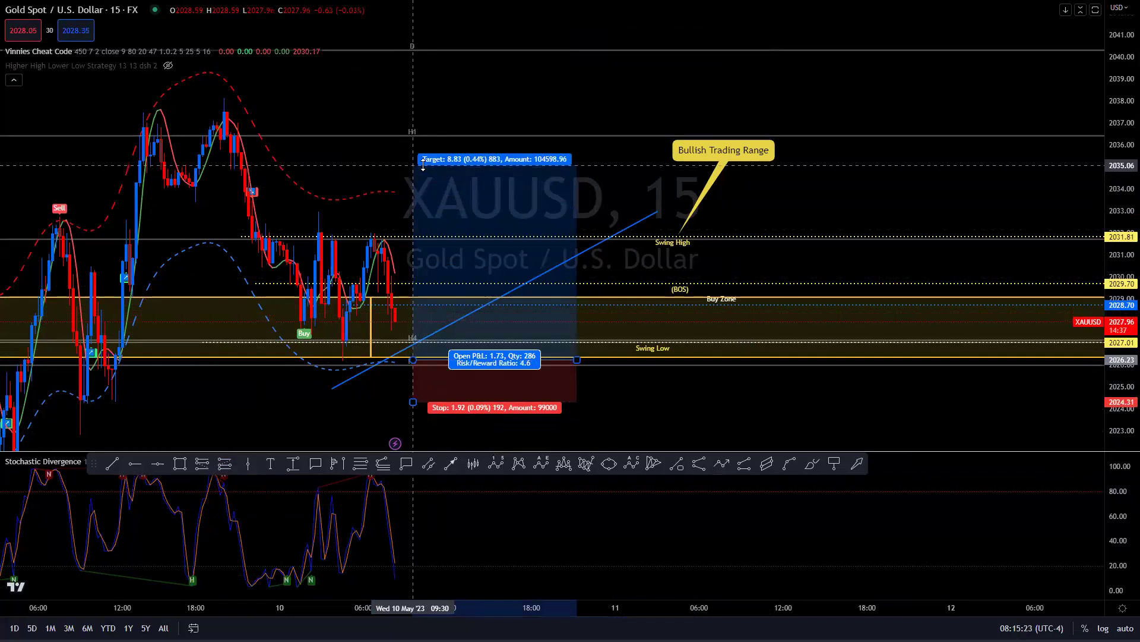
Draw a rectangle zone from 2036.42 down to 2035.01, spanning 10 May 03:15 to 04:00, above the long position's target.
{"action": "left_click", "coordinate": [325, 178]}
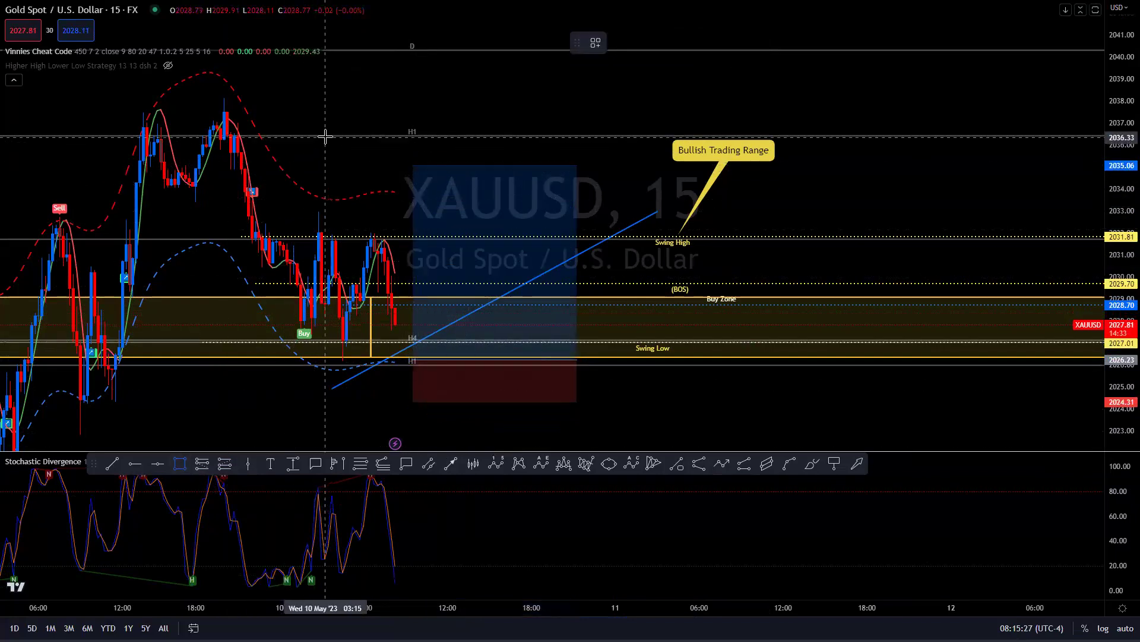
{"action": "left_click_drag", "start_coordinate": [326, 136], "coordinate": [336, 166]}
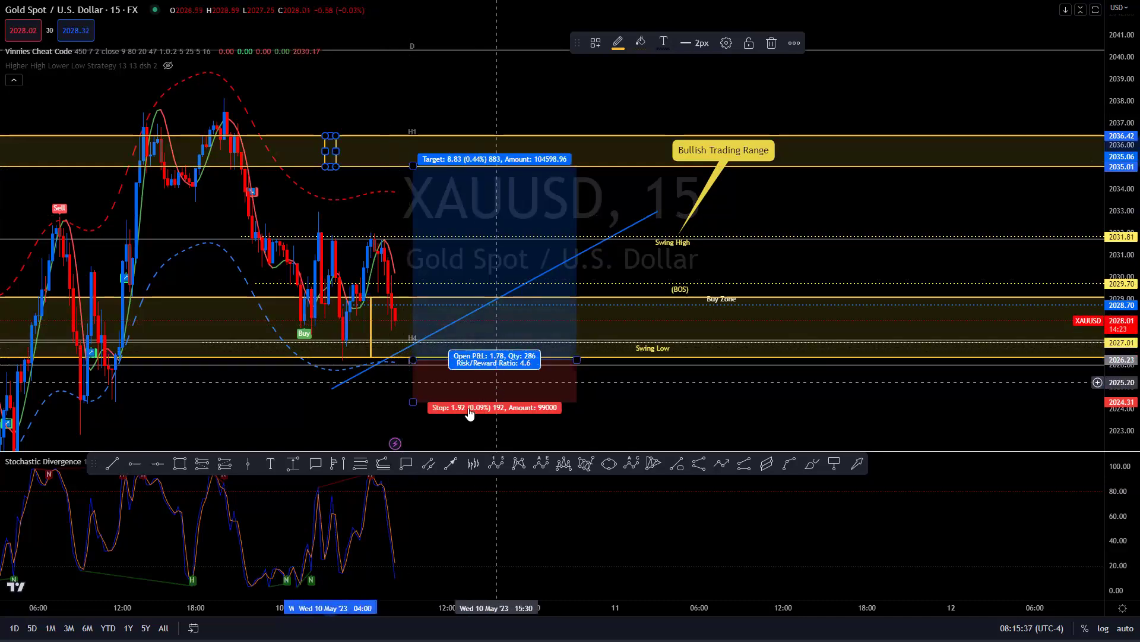
Lower the long position's stop to 2024.15 and place a horizontal ray at 2034.79, starting just before 10 May 06:00.
{"action": "left_click_drag", "start_coordinate": [414, 406], "coordinate": [413, 409]}
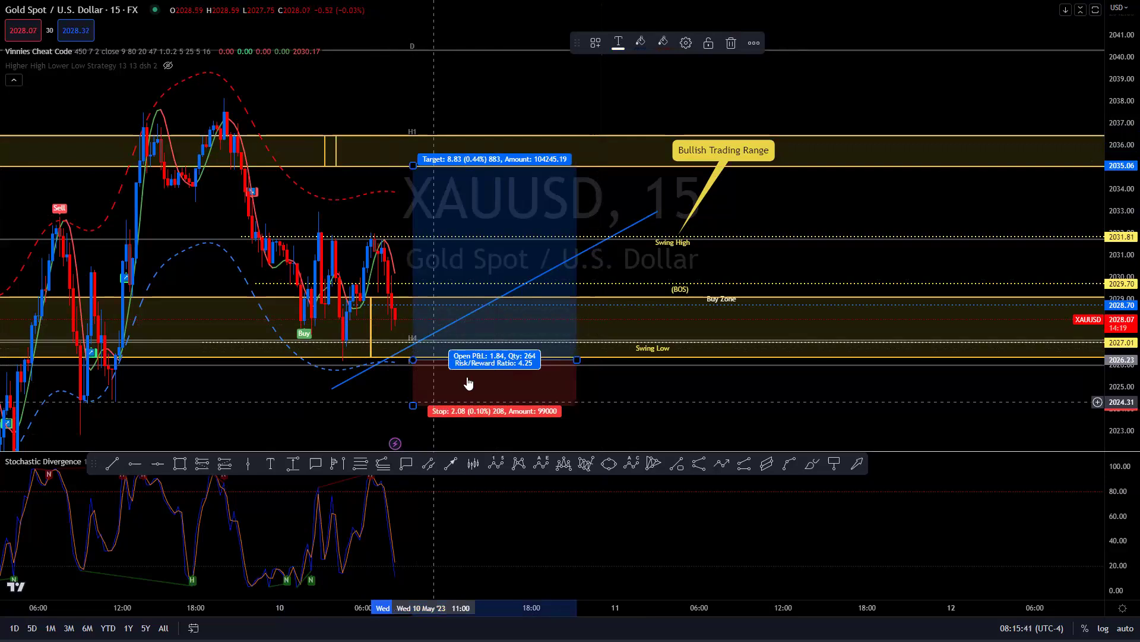
{"action": "left_click", "coordinate": [134, 463]}
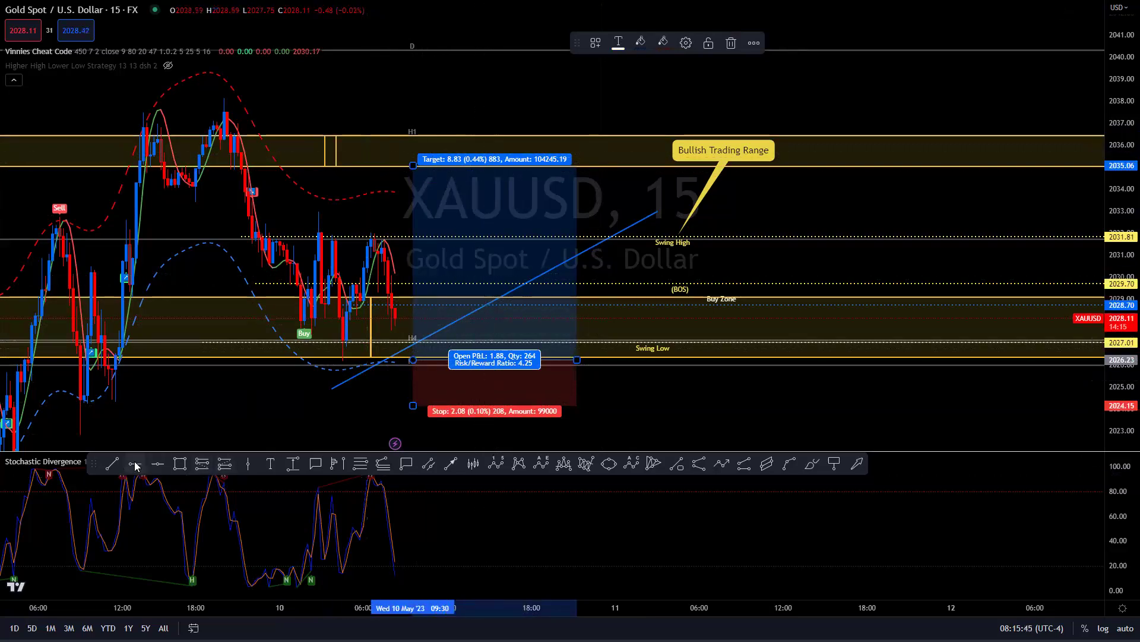
{"action": "left_click", "coordinate": [357, 172]}
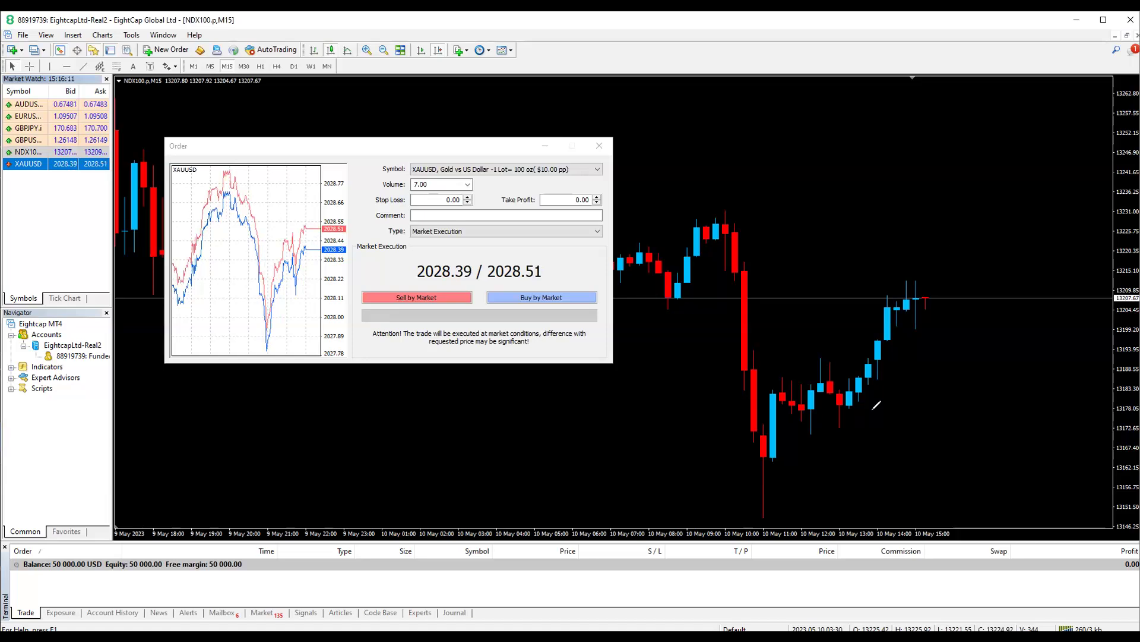
In MetaTrader 4, circle the latest NDX100 candles and the XAUUSD order's market sell option in red, then erase the marks.
{"action": "mouse_move", "coordinate": [1000, 255]}
{"action": "left_mouse_down"}
{"action": "mouse_move", "coordinate": [838, 309]}
{"action": "mouse_move", "coordinate": [1065, 299]}
{"action": "mouse_move", "coordinate": [844, 256]}
{"action": "mouse_move", "coordinate": [1070, 304]}
{"action": "mouse_move", "coordinate": [789, 257]}
{"action": "left_mouse_up"}
{"action": "mouse_move", "coordinate": [934, 177]}
{"action": "left_mouse_down"}
{"action": "mouse_move", "coordinate": [802, 281]}
{"action": "mouse_move", "coordinate": [1056, 297]}
{"action": "mouse_move", "coordinate": [819, 210]}
{"action": "left_mouse_up"}
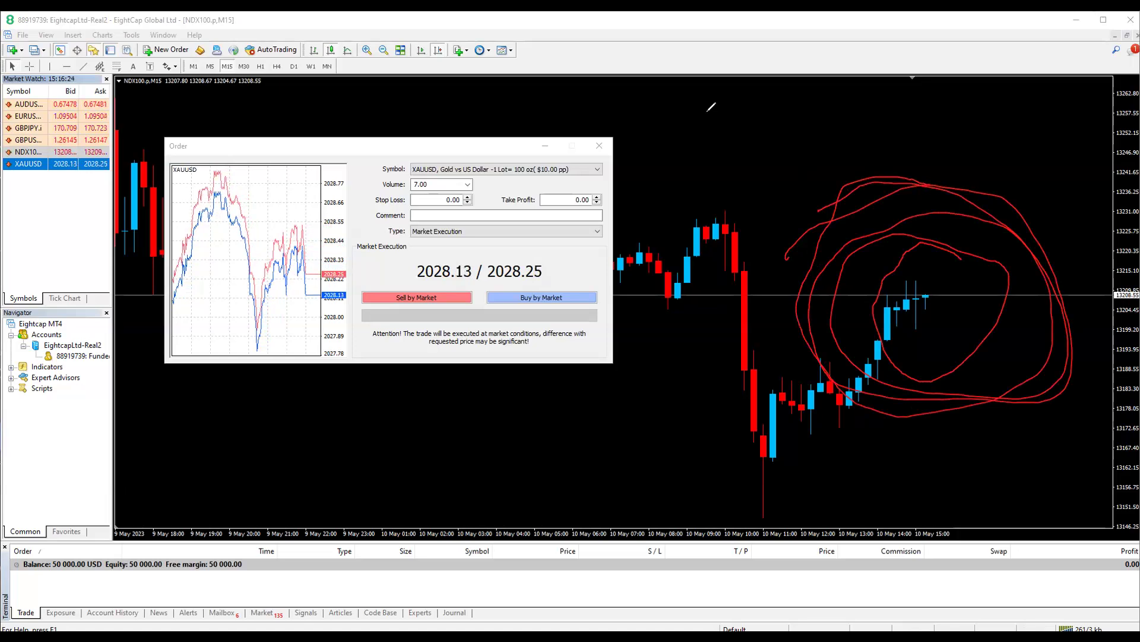
{"action": "mouse_move", "coordinate": [395, 275]}
{"action": "left_mouse_down"}
{"action": "mouse_move", "coordinate": [351, 315]}
{"action": "mouse_move", "coordinate": [428, 329]}
{"action": "mouse_move", "coordinate": [478, 264]}
{"action": "mouse_move", "coordinate": [371, 278]}
{"action": "left_mouse_up"}
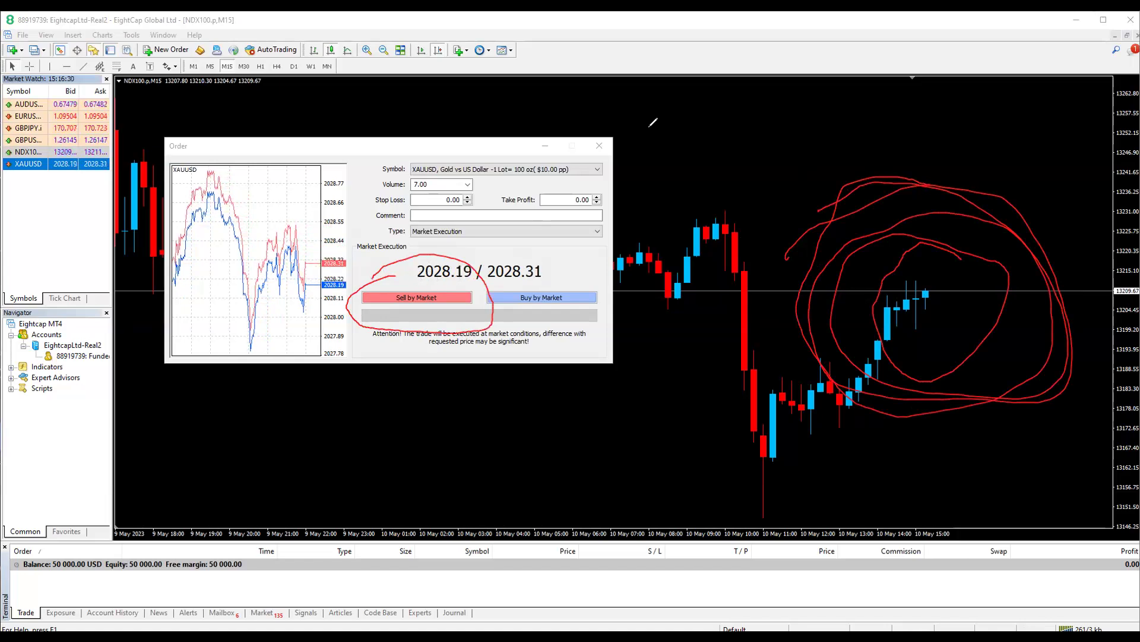
{"action": "key", "text": "e"}
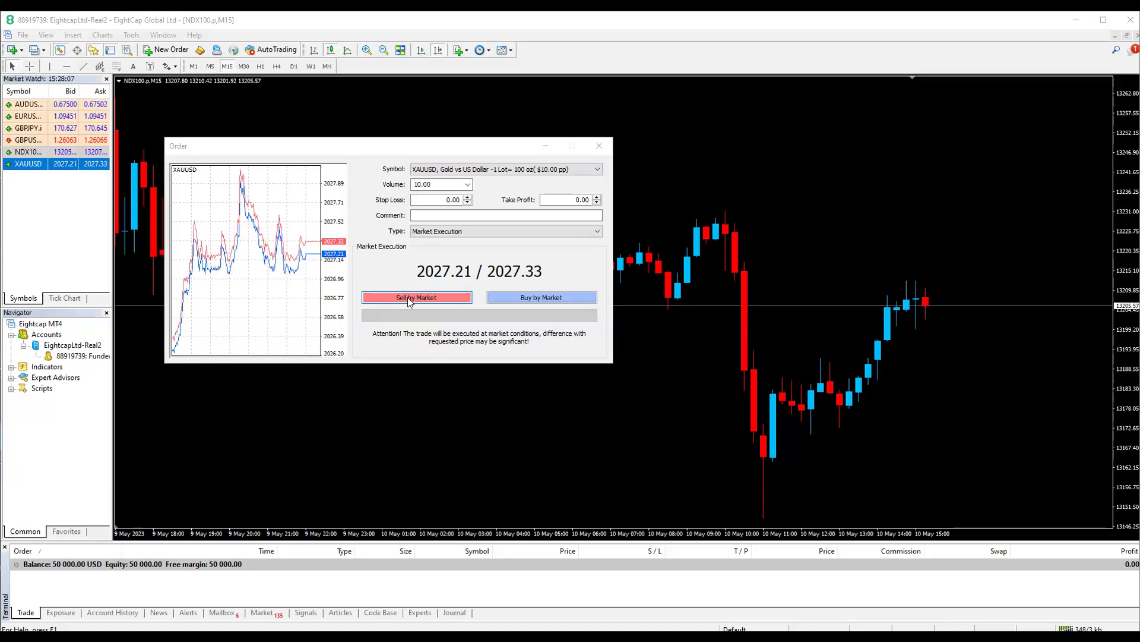
Try to sell 10.00 lots of XAUUSD at market, then reduce the volume to 7.00 and place the sell order.
{"action": "left_click", "coordinate": [409, 300]}
{"action": "left_click", "coordinate": [437, 184]}
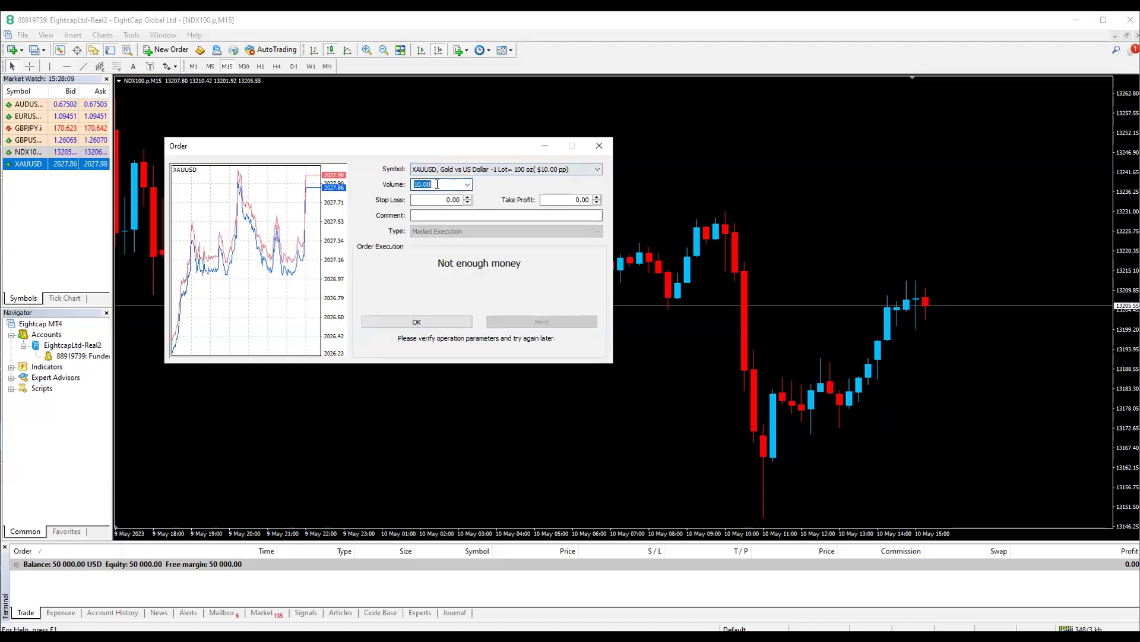
{"action": "type", "text": "7"}
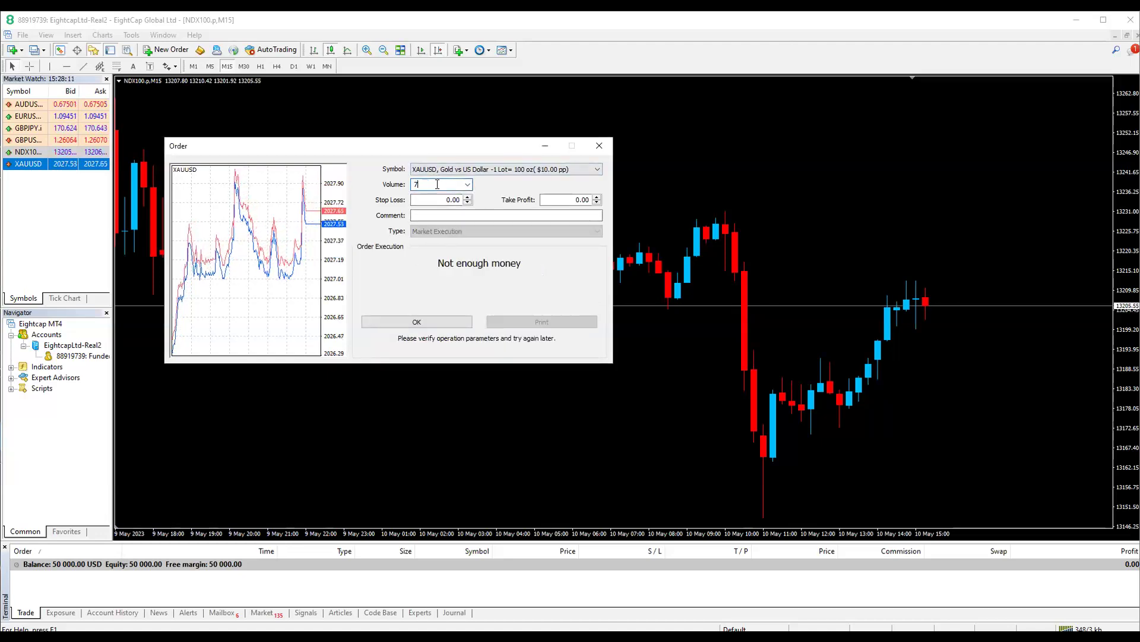
{"action": "type", "text": ".00"}
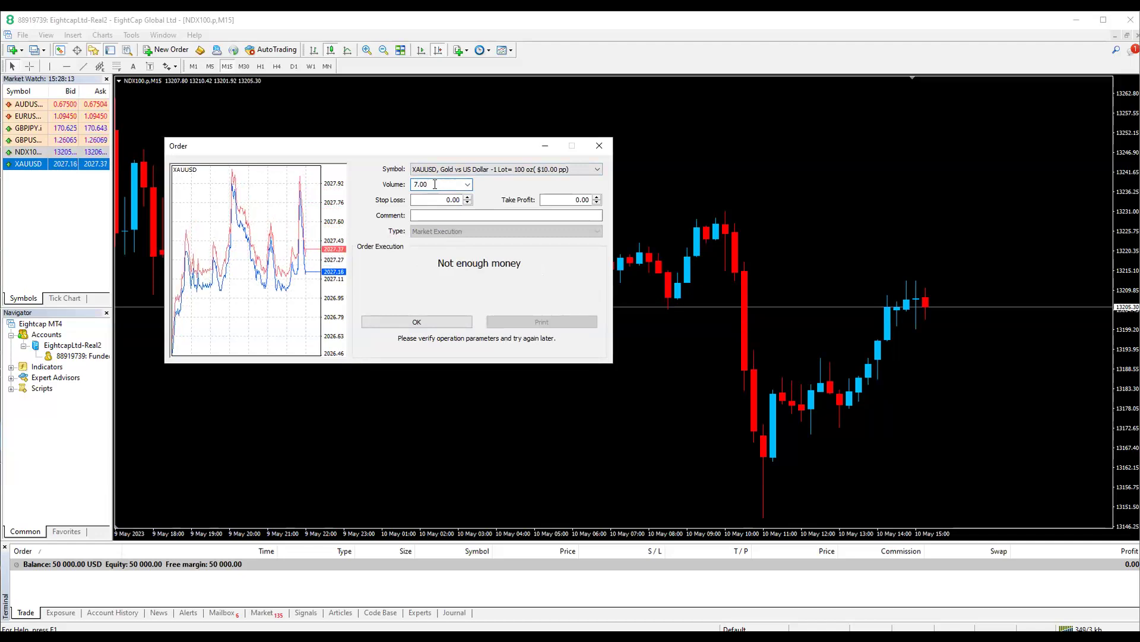
{"action": "left_click", "coordinate": [432, 320]}
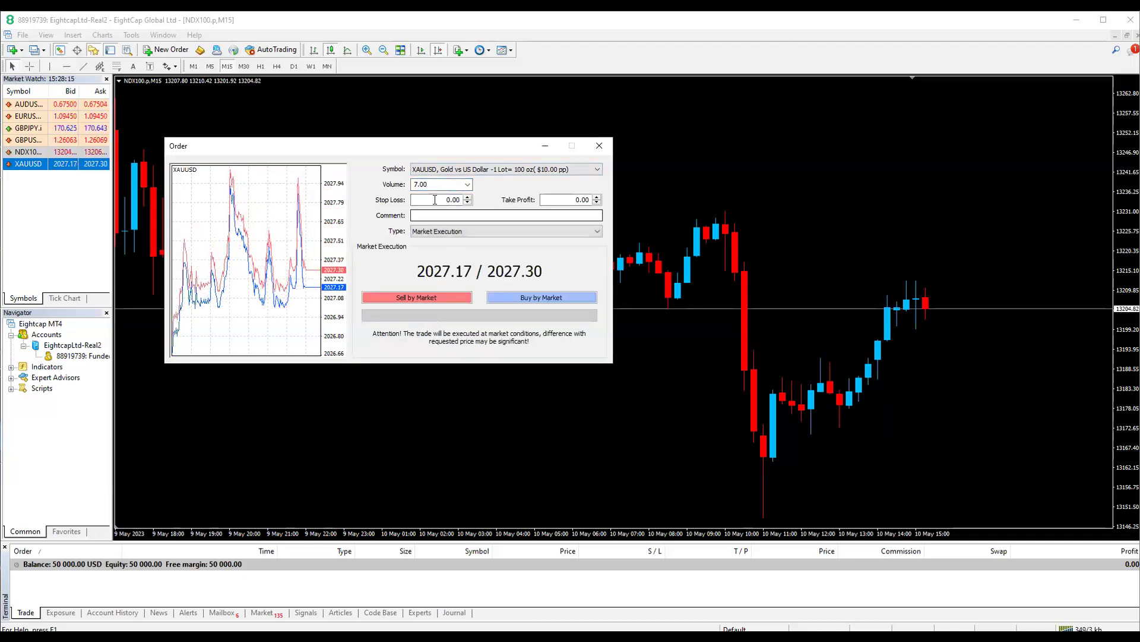
{"action": "left_click", "coordinate": [415, 298]}
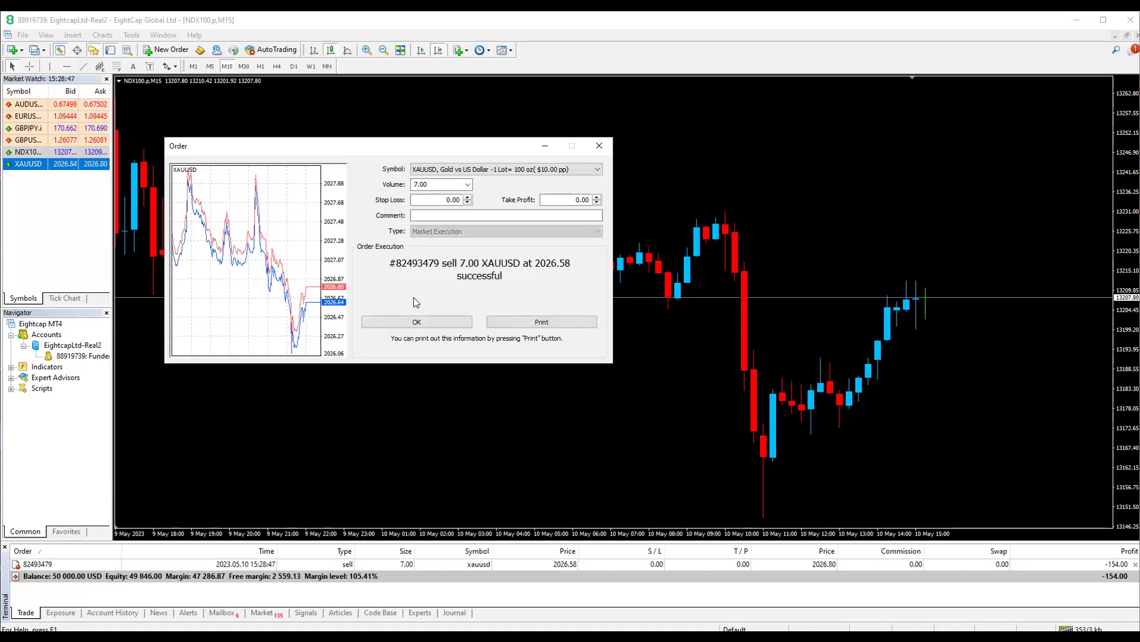
{"action": "left_click", "coordinate": [425, 321]}
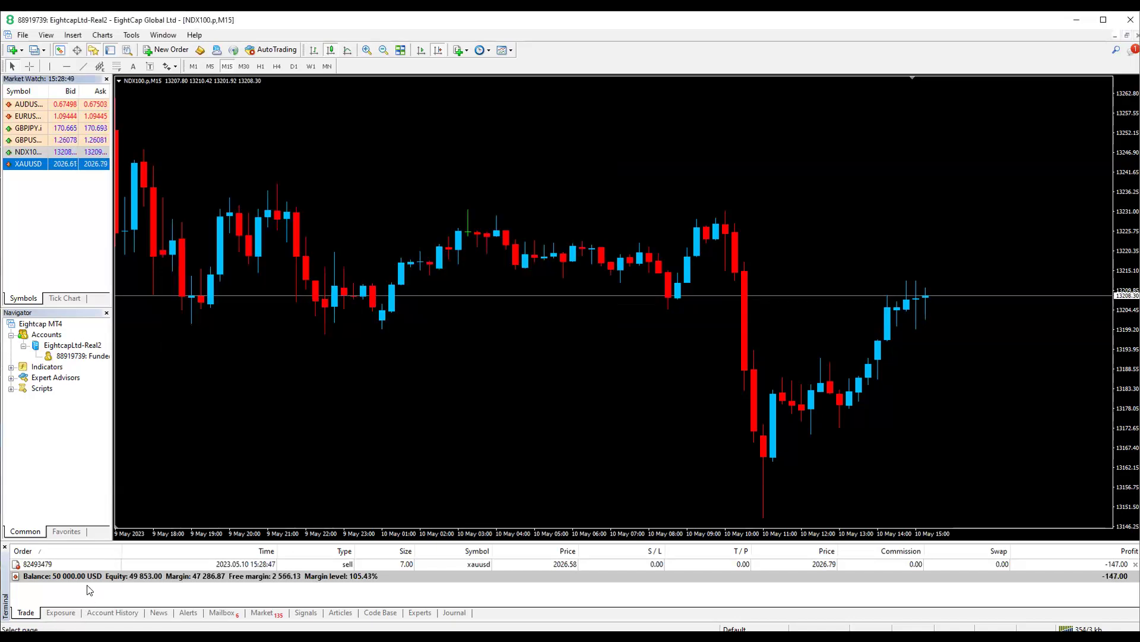
Close the open 7.00-lot XAUUSD sell position by market and dismiss the order window.
{"action": "left_click", "coordinate": [151, 564]}
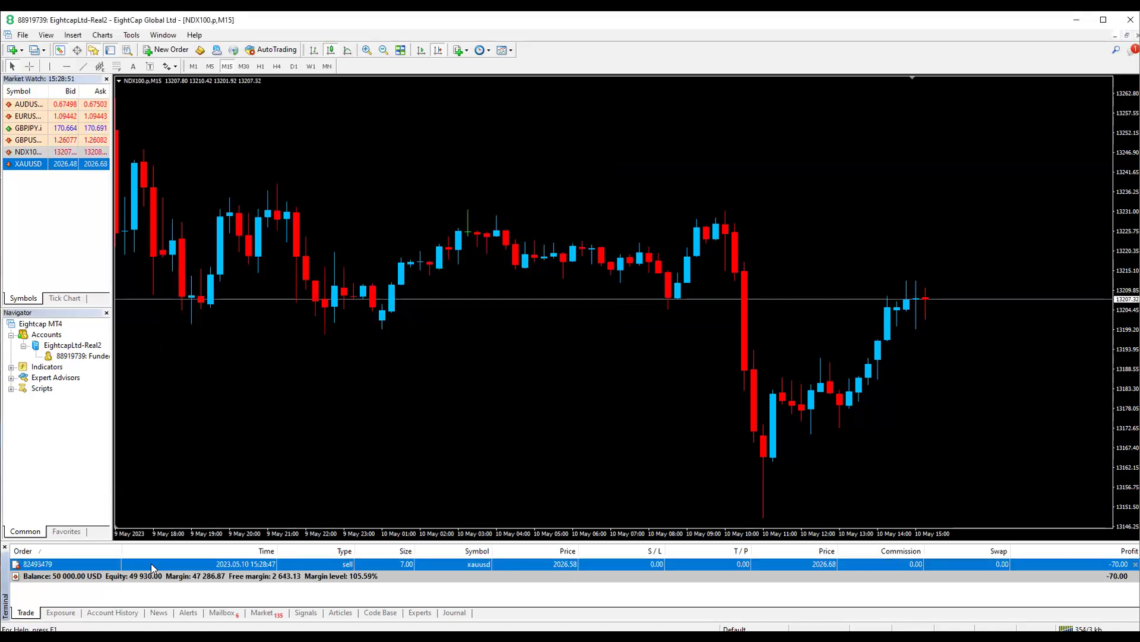
{"action": "double_click", "coordinate": [152, 564]}
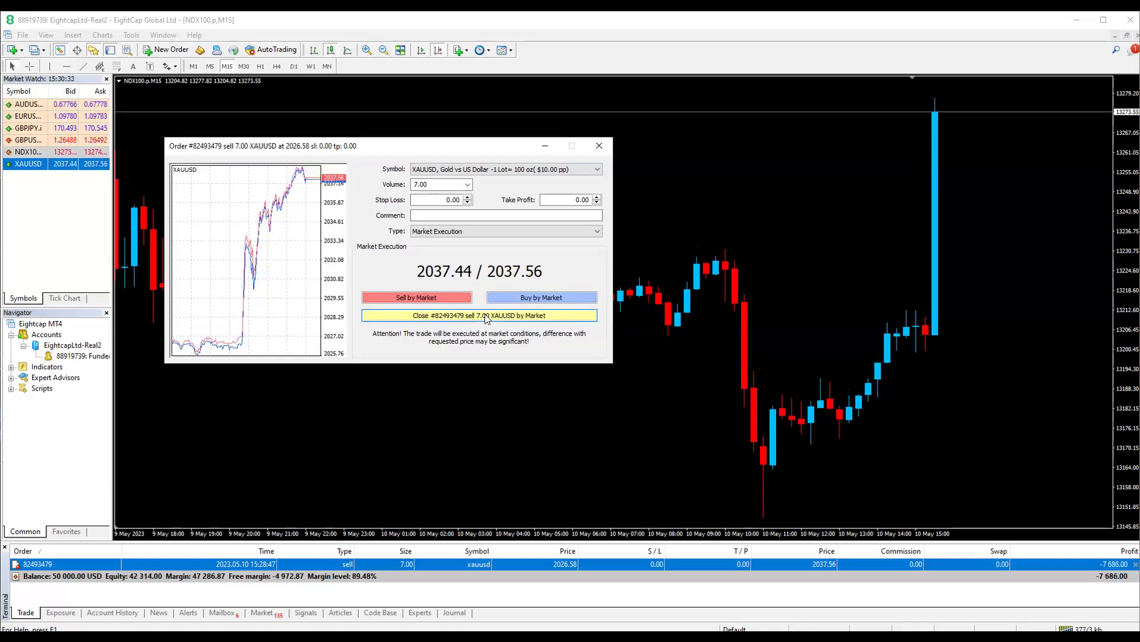
{"action": "left_click", "coordinate": [486, 317]}
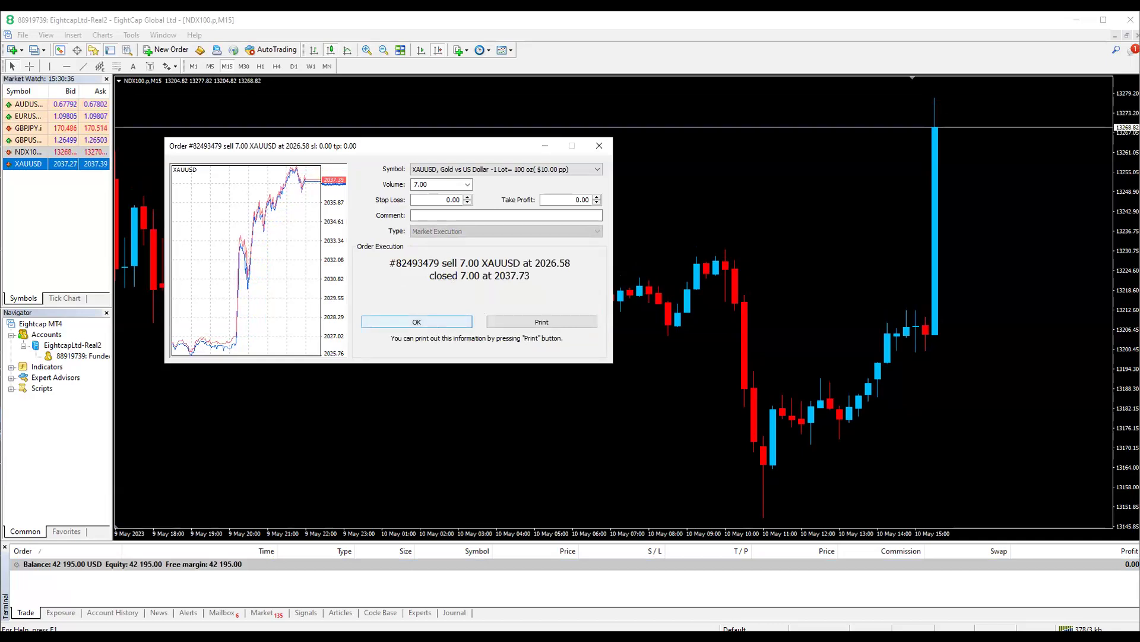
{"action": "key", "text": "Return"}
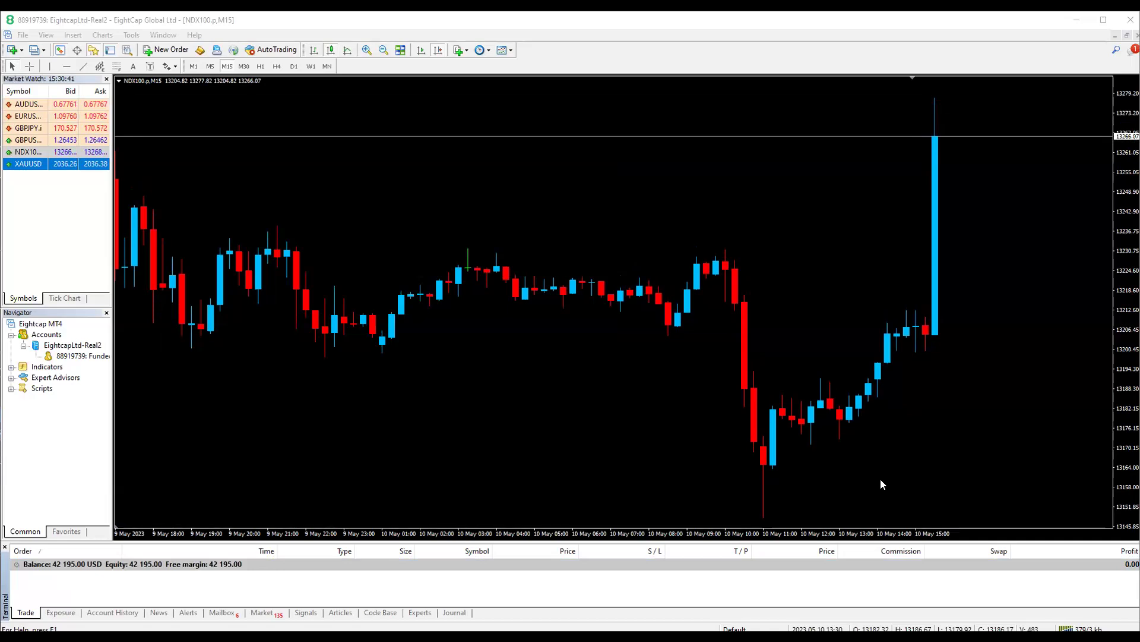
Switch to the TradingView chart and circle the upward price spike through the upper zone in red, then clear the circle.
{"action": "key", "text": "alt+Tab"}
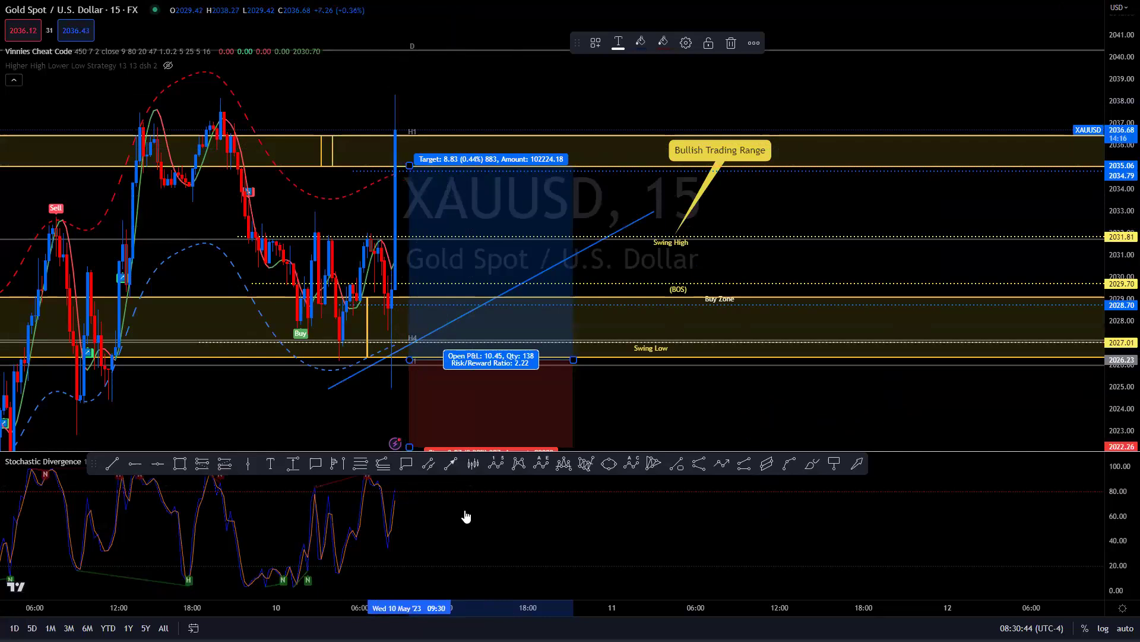
{"action": "left_click_drag", "start_coordinate": [375, 95], "coordinate": [428, 102]}
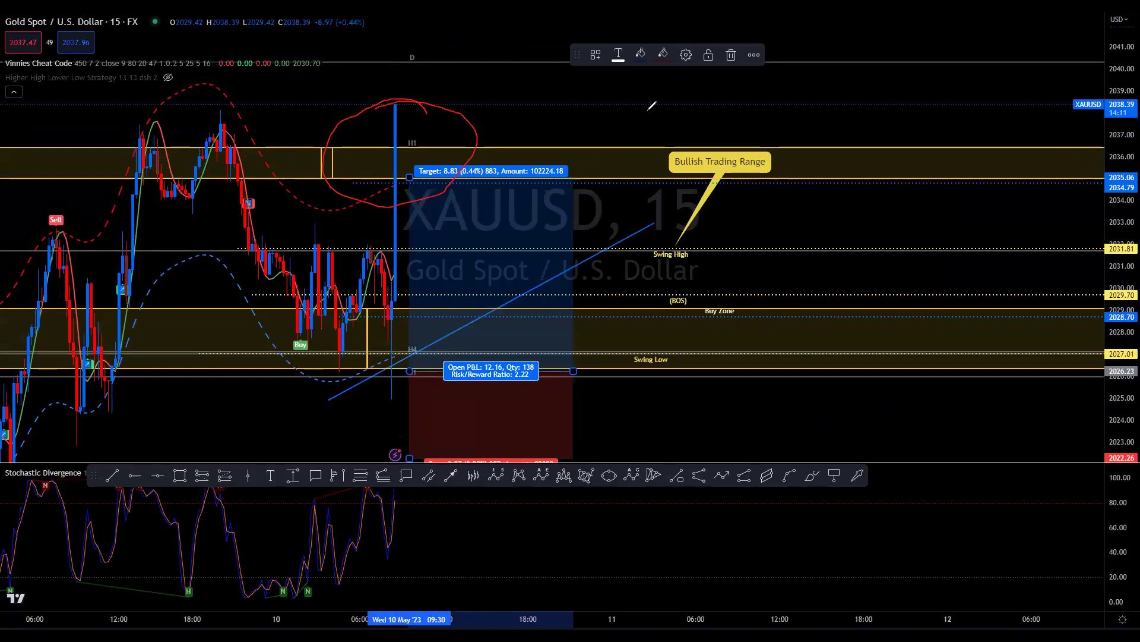
{"action": "key", "text": "Escape"}
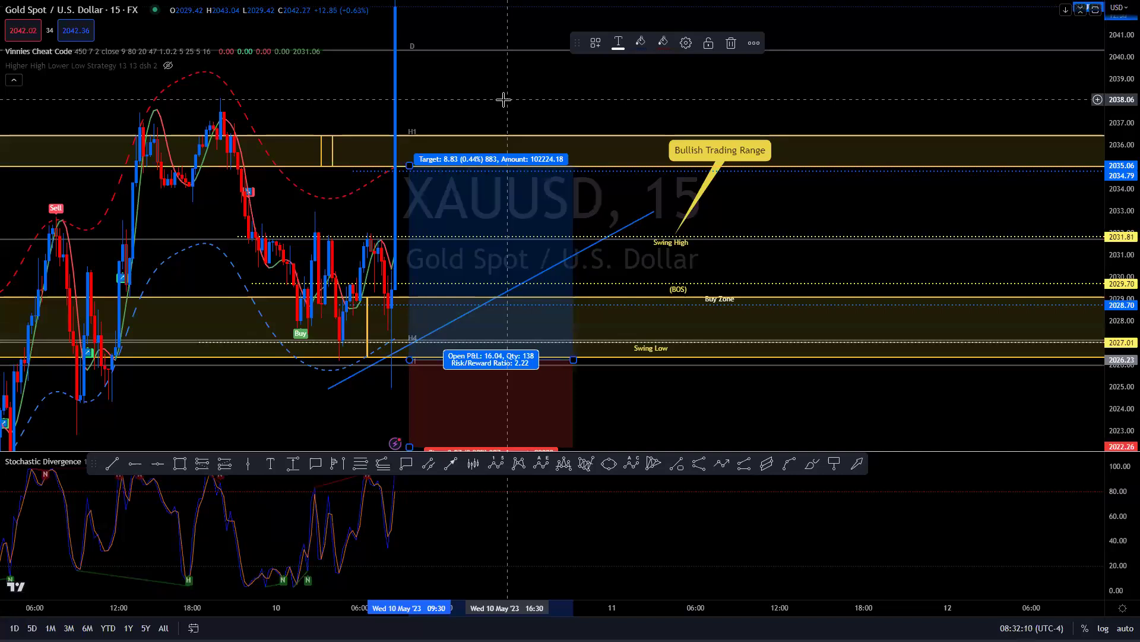
{"action": "mouse_move", "coordinate": [503, 99]}
{"action": "left_mouse_down"}
{"action": "mouse_move", "coordinate": [509, 148]}
{"action": "mouse_move", "coordinate": [514, 119]}
{"action": "left_mouse_up"}
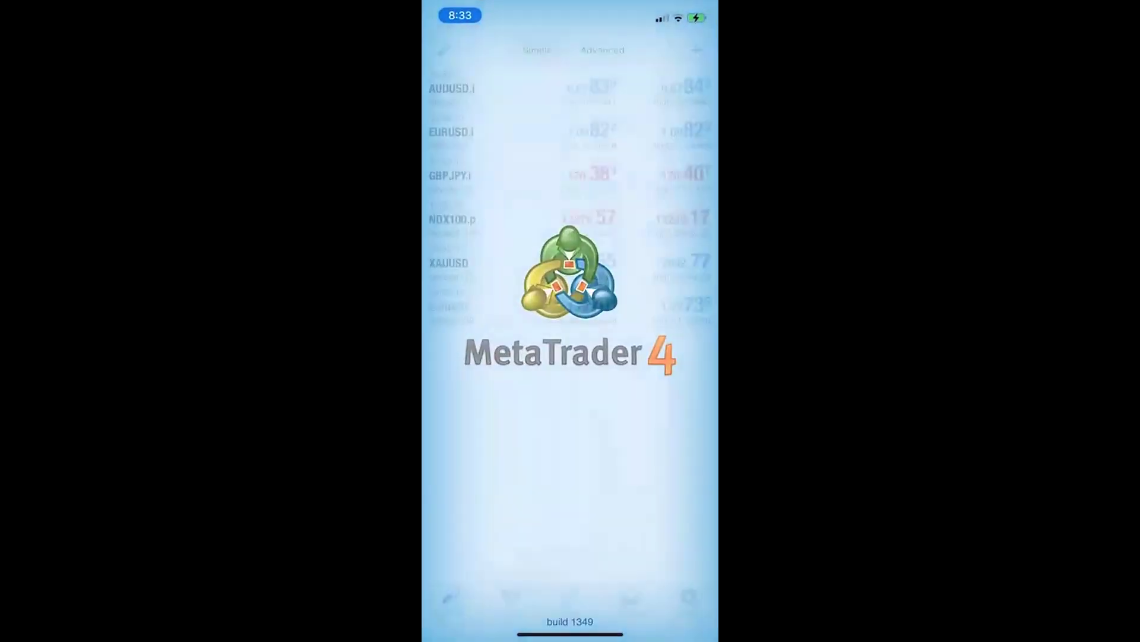
In the MetaTrader 4 mobile app, check the account settings, open the day's trade history and circle the profit summary.
{"action": "left_click", "coordinate": [688, 598]}
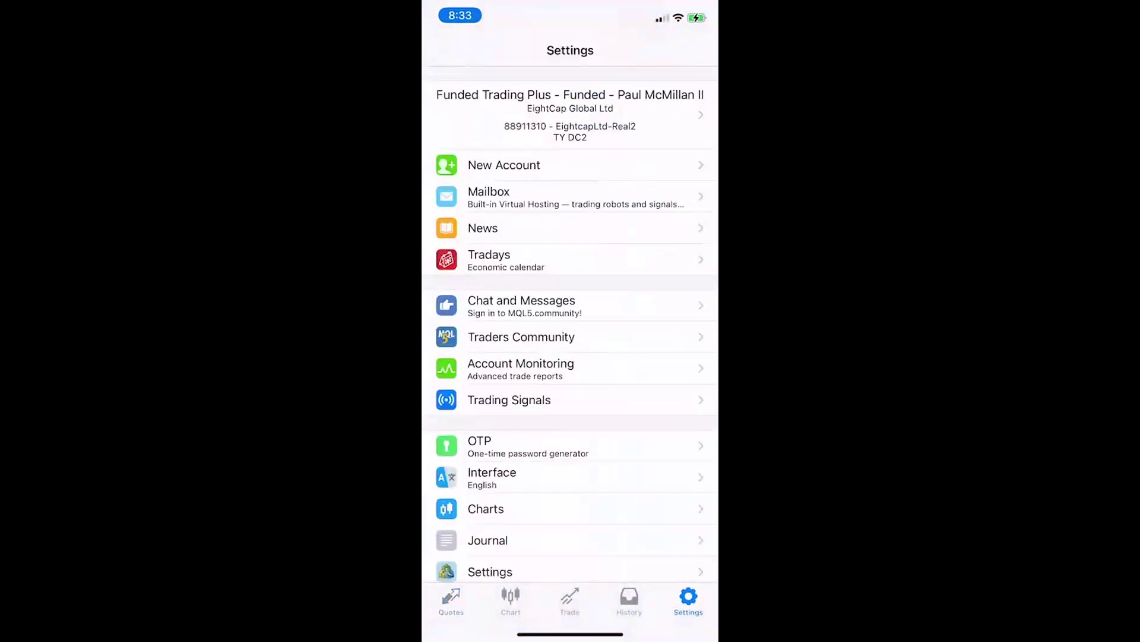
{"action": "left_click", "coordinate": [629, 599]}
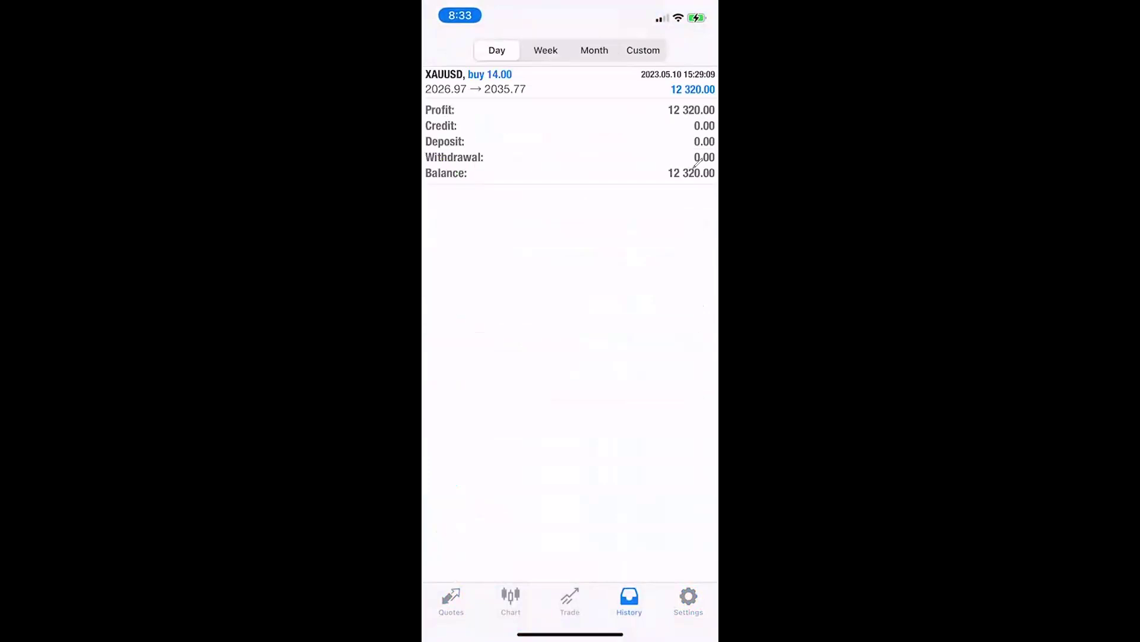
{"action": "left_click_drag", "start_coordinate": [649, 115], "coordinate": [717, 195]}
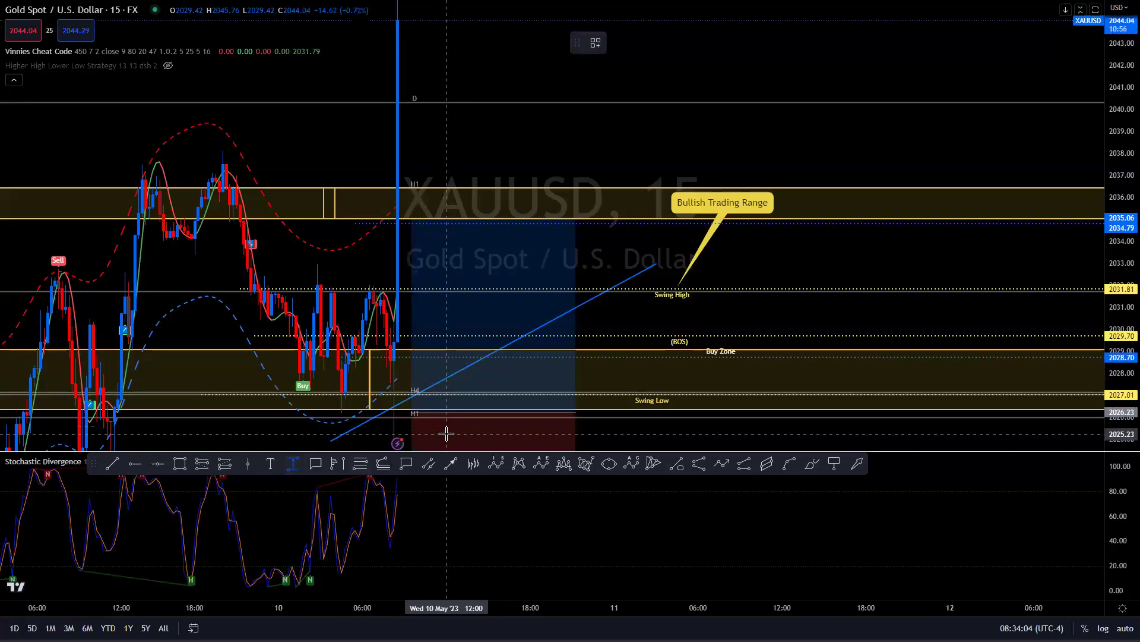
On the TradingView chart, measure the news candle's price range upward from 2025.23, then delete the measurement.
{"action": "left_click", "coordinate": [447, 434], "text": "shift"}
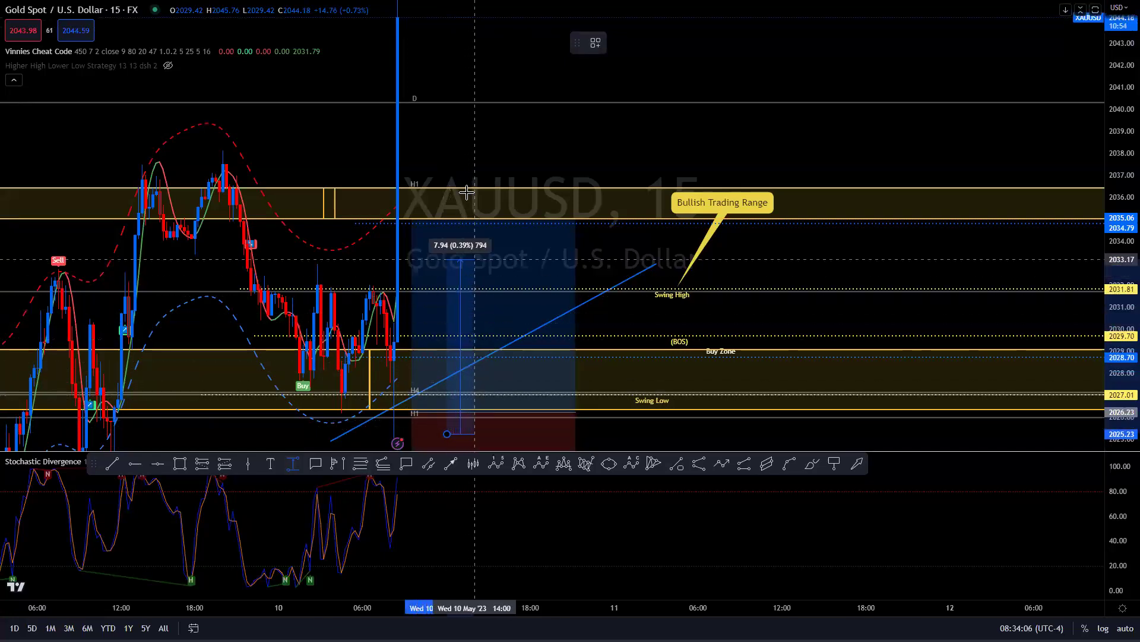
{"action": "left_click", "coordinate": [461, 7]}
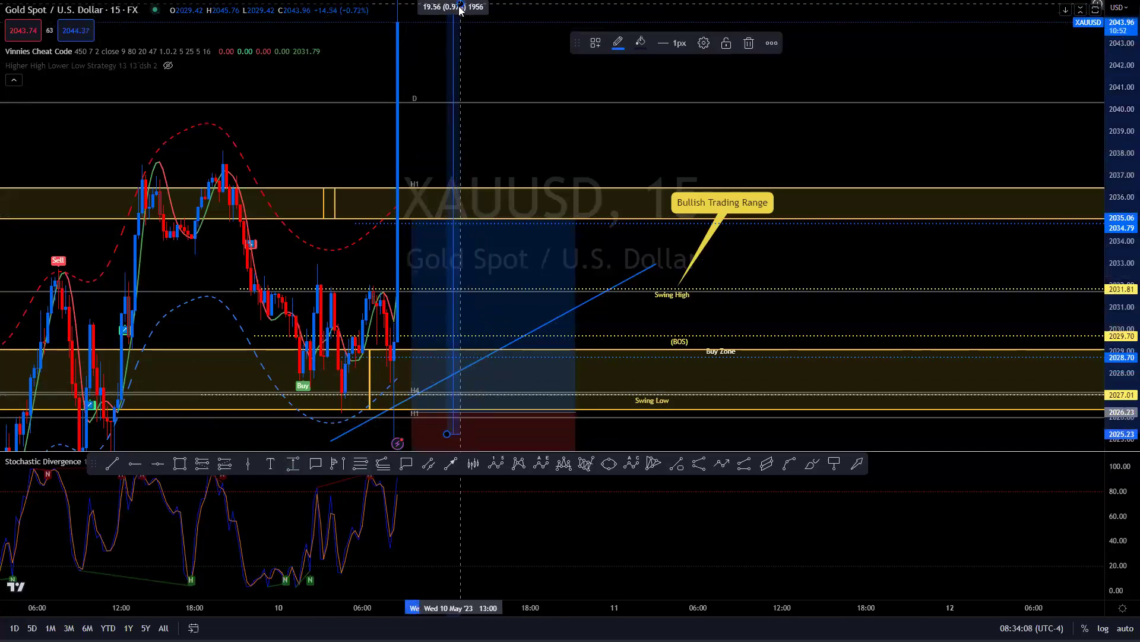
{"action": "left_click", "coordinate": [750, 44]}
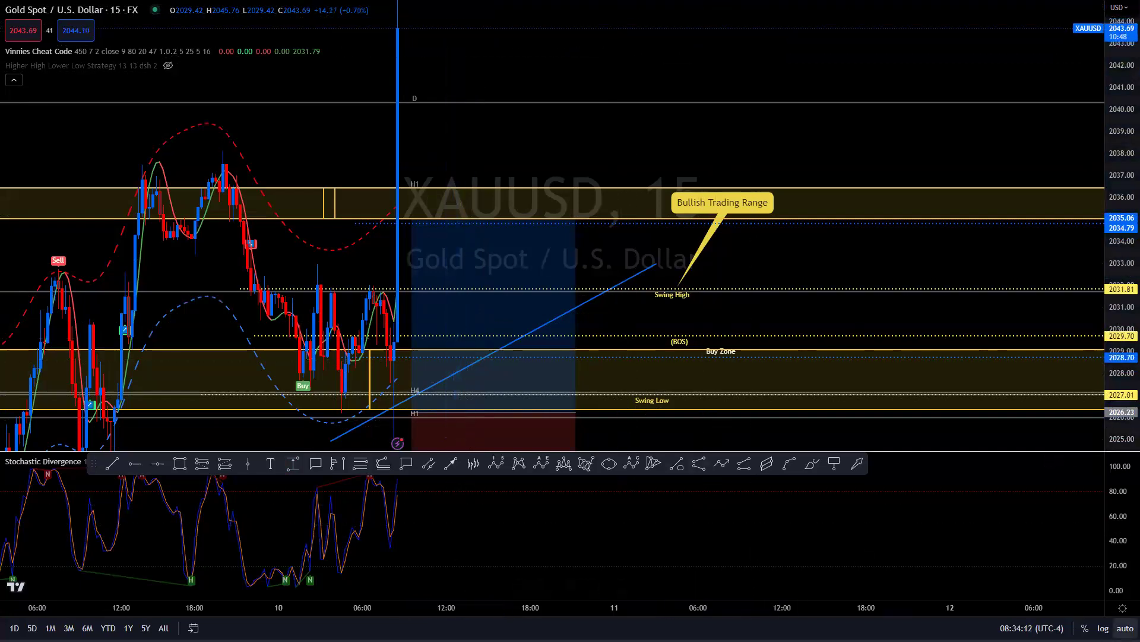
Reset the chart view and hide the Vinnies Cheat Code indicator.
{"action": "key", "text": "alt+r"}
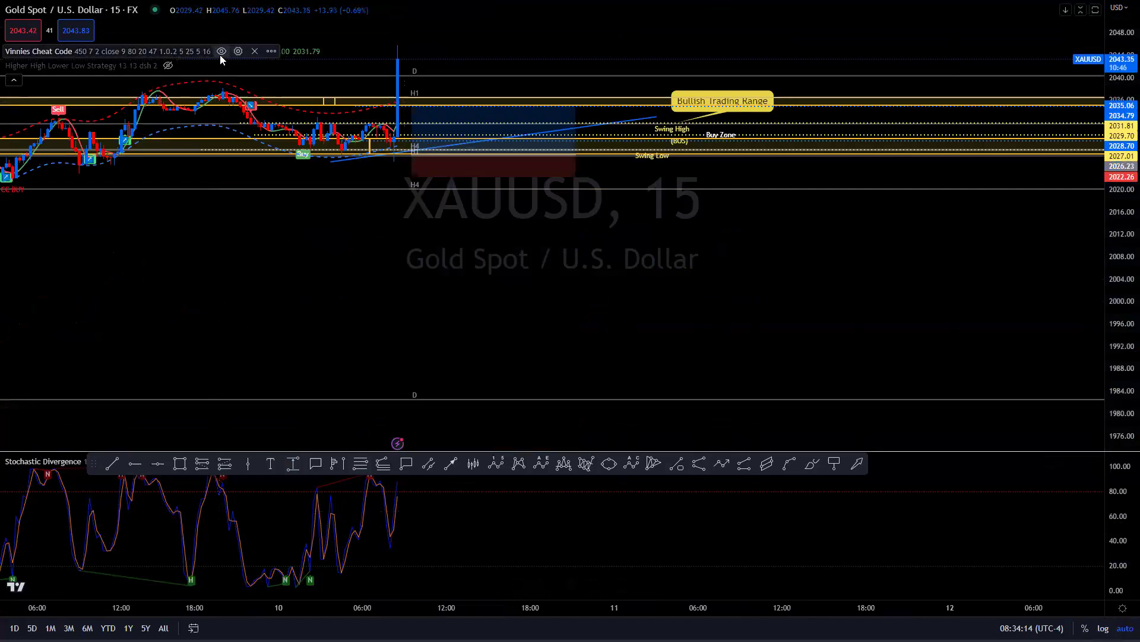
{"action": "left_click", "coordinate": [221, 51]}
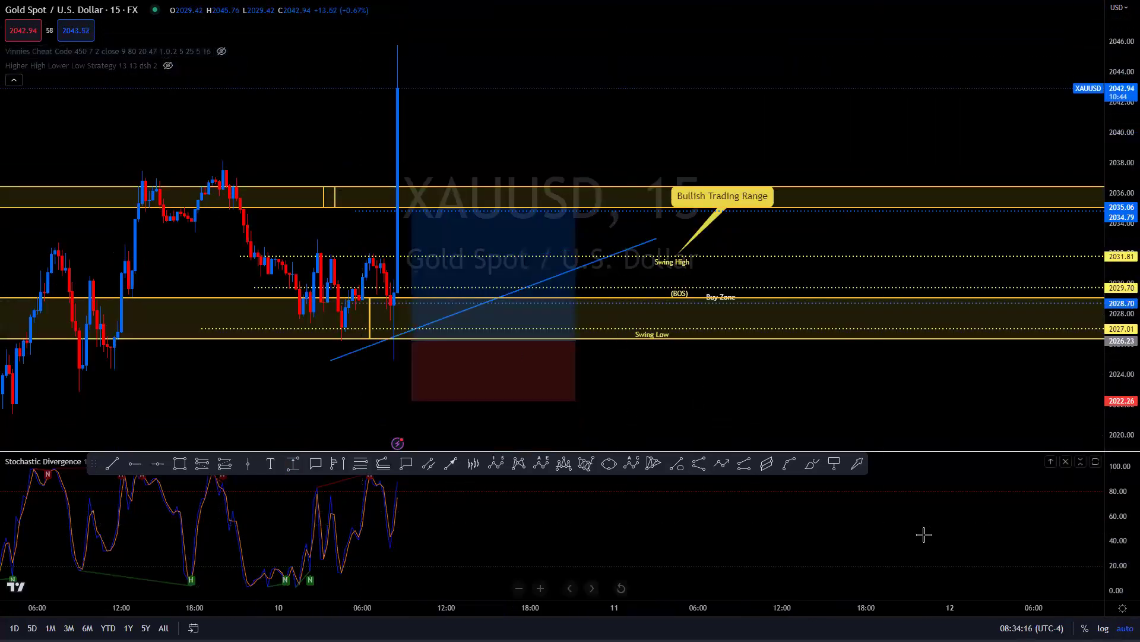